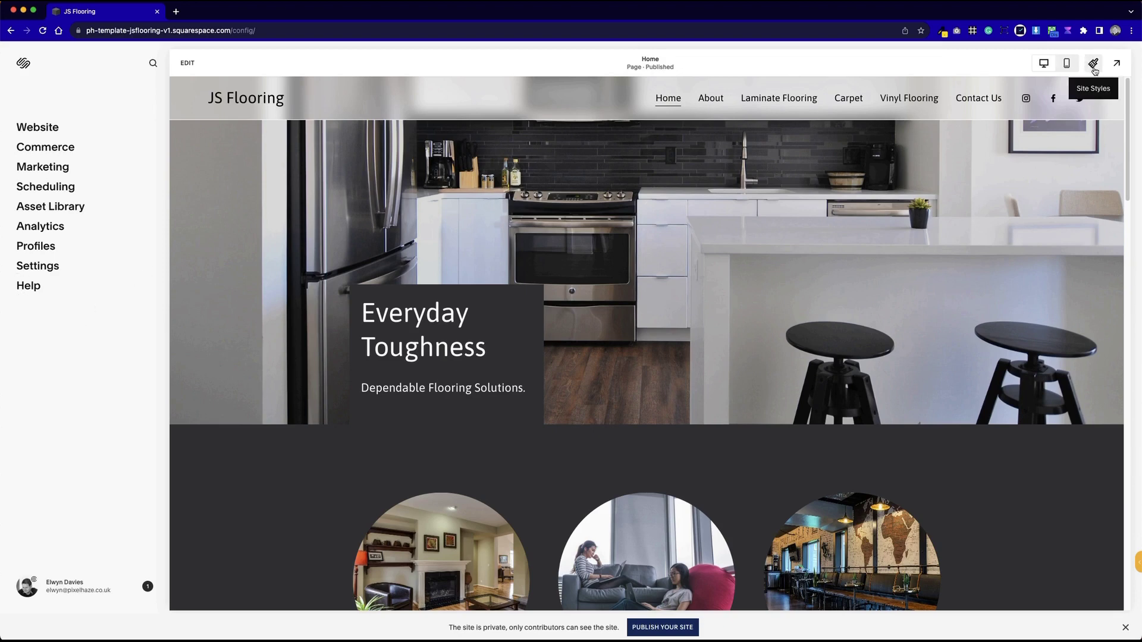
Check the home page's mobile preview and review the site-wide font pack and Headings settings in Site Styles
{"action": "left_click", "coordinate": [1095, 65]}
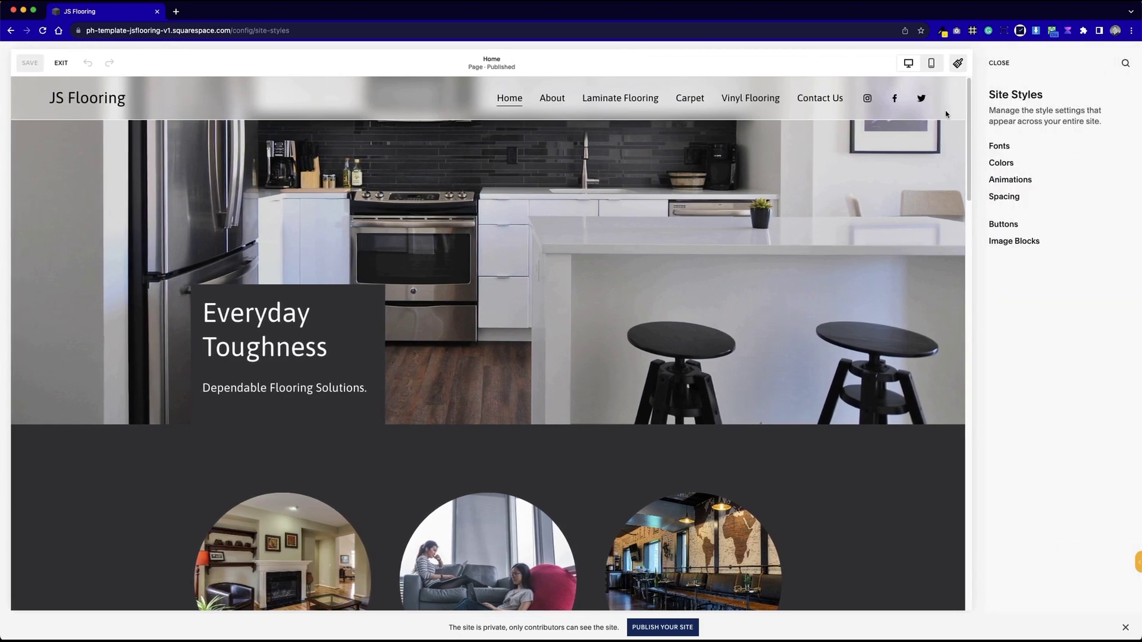
{"action": "left_click", "coordinate": [937, 67]}
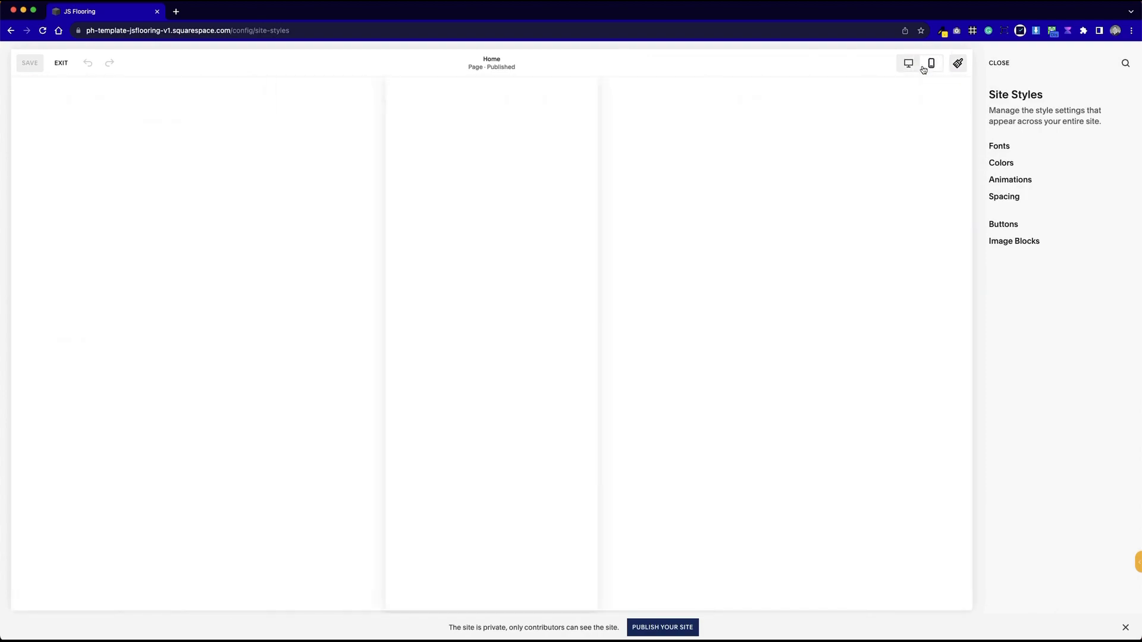
{"action": "left_click", "coordinate": [911, 65]}
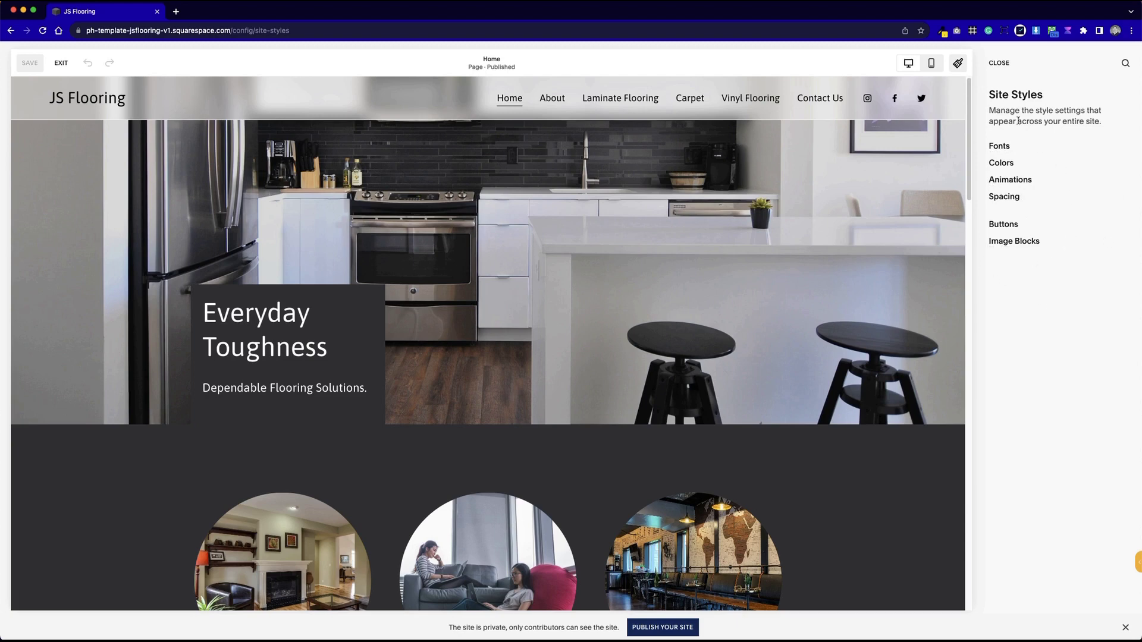
{"action": "left_click", "coordinate": [998, 147]}
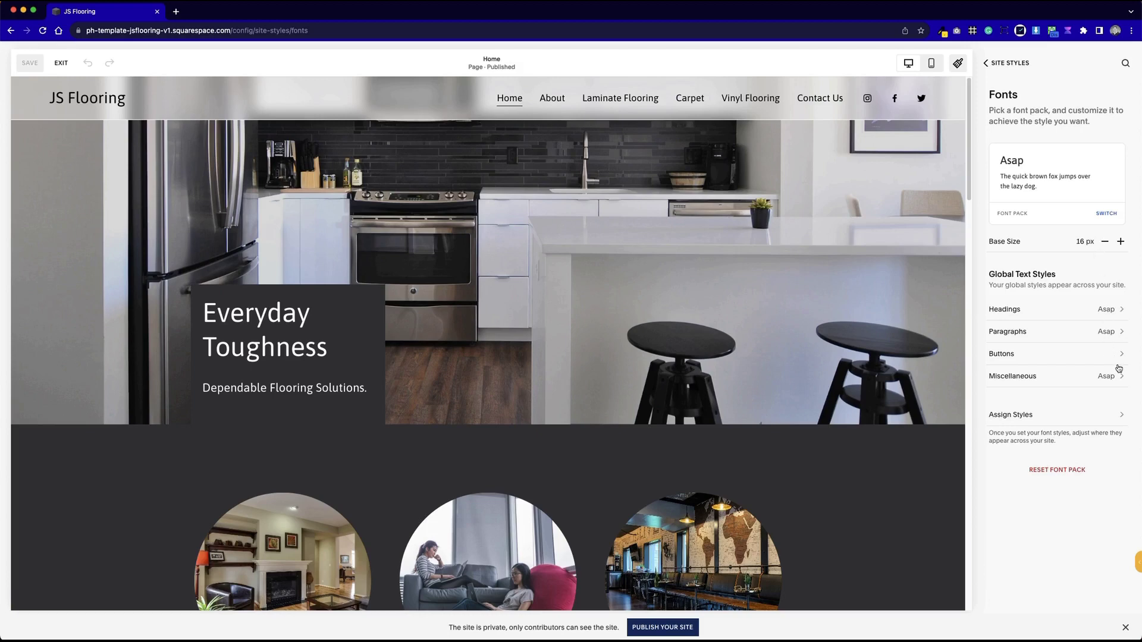
{"action": "left_click", "coordinate": [1109, 310]}
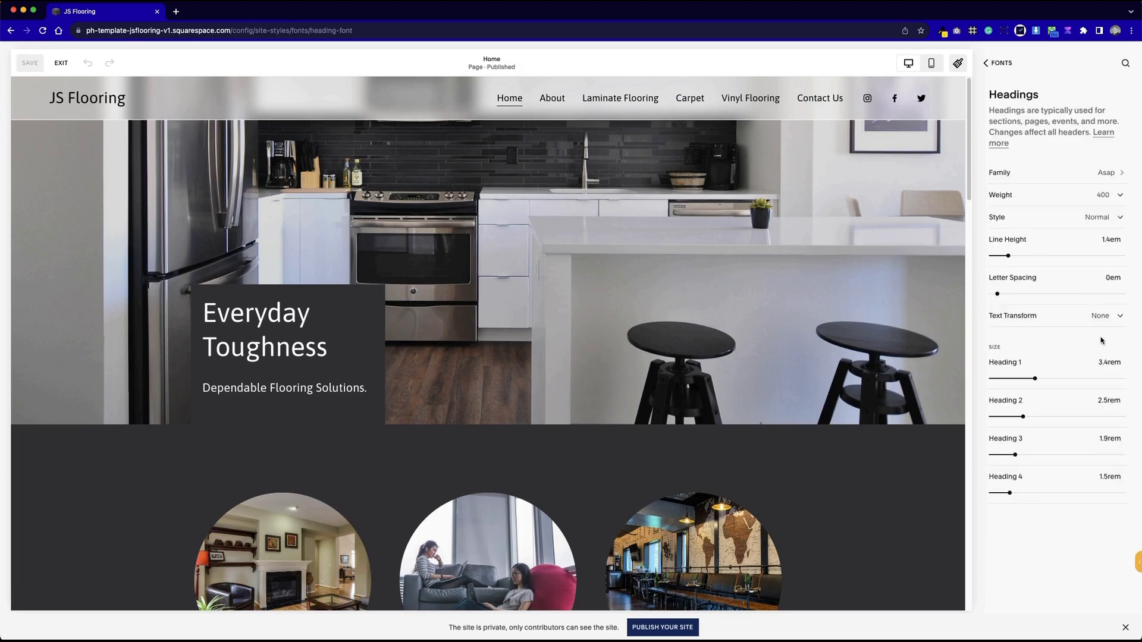
{"action": "left_click", "coordinate": [1013, 65]}
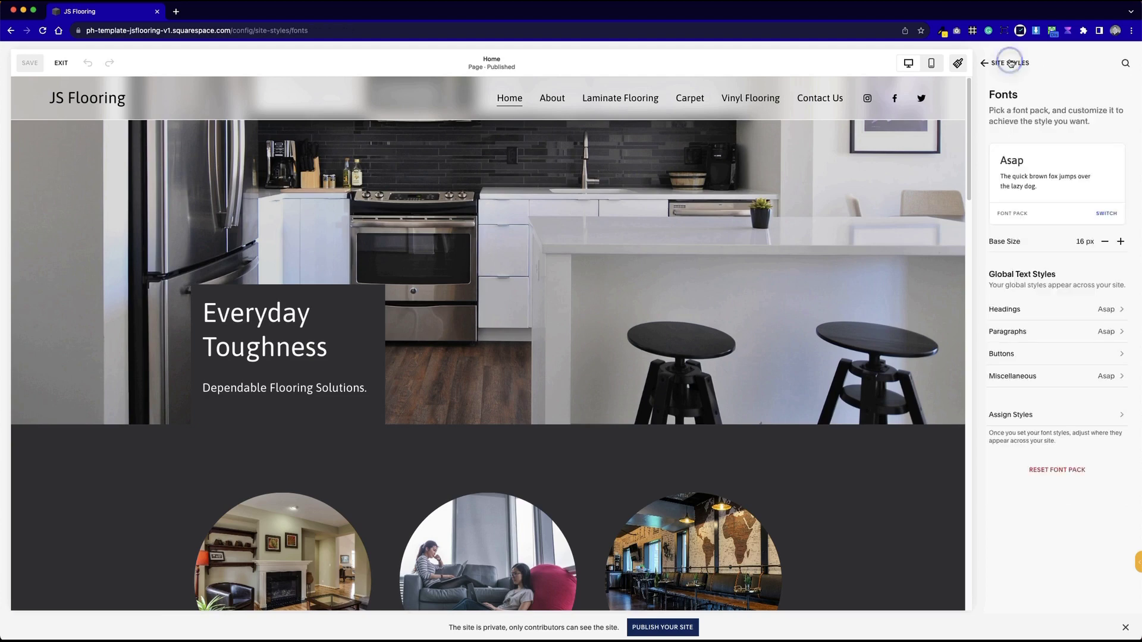
{"action": "left_click", "coordinate": [1009, 63]}
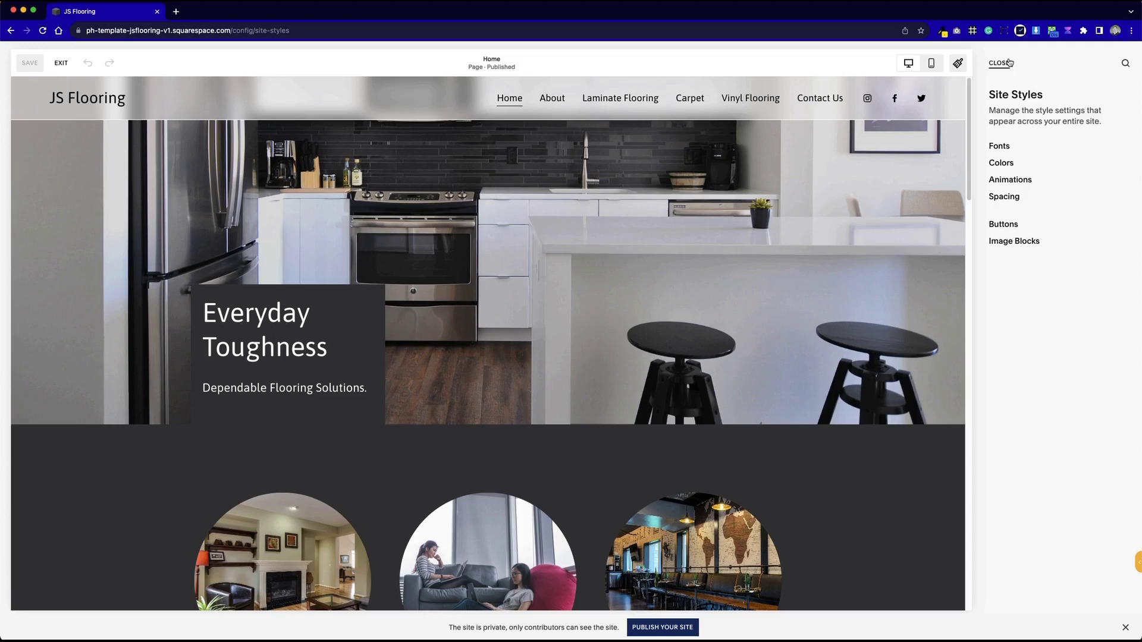
Examine the light, white and black swatches of the site's color palette in the Palette Editor and close Site Styles
{"action": "left_click", "coordinate": [1011, 162]}
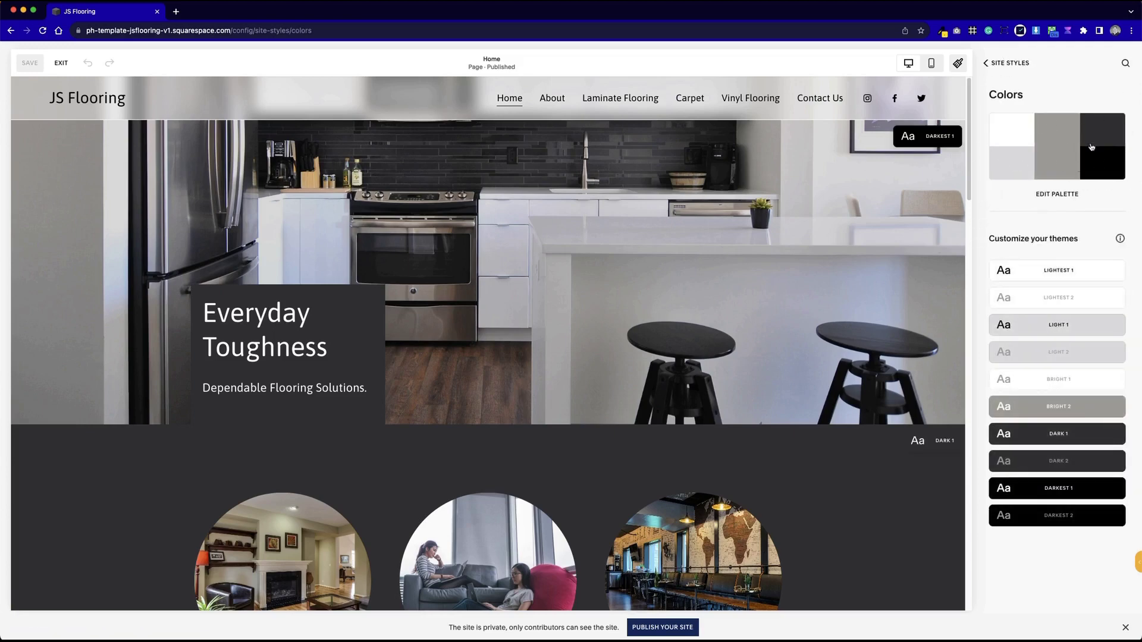
{"action": "left_click", "coordinate": [1057, 165]}
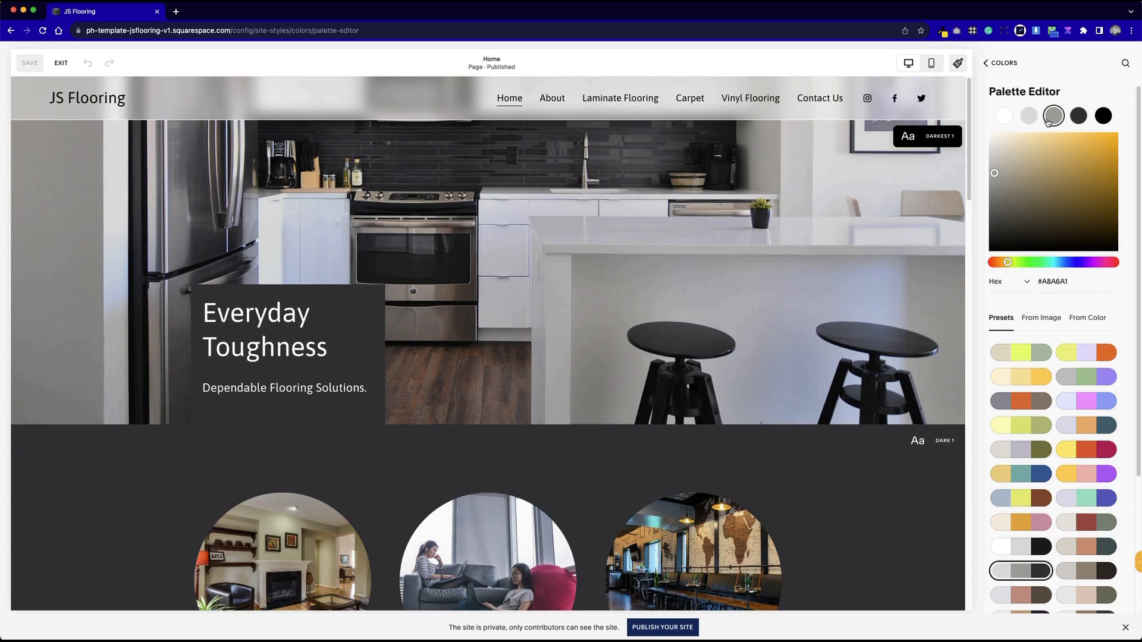
{"action": "left_click", "coordinate": [1029, 119]}
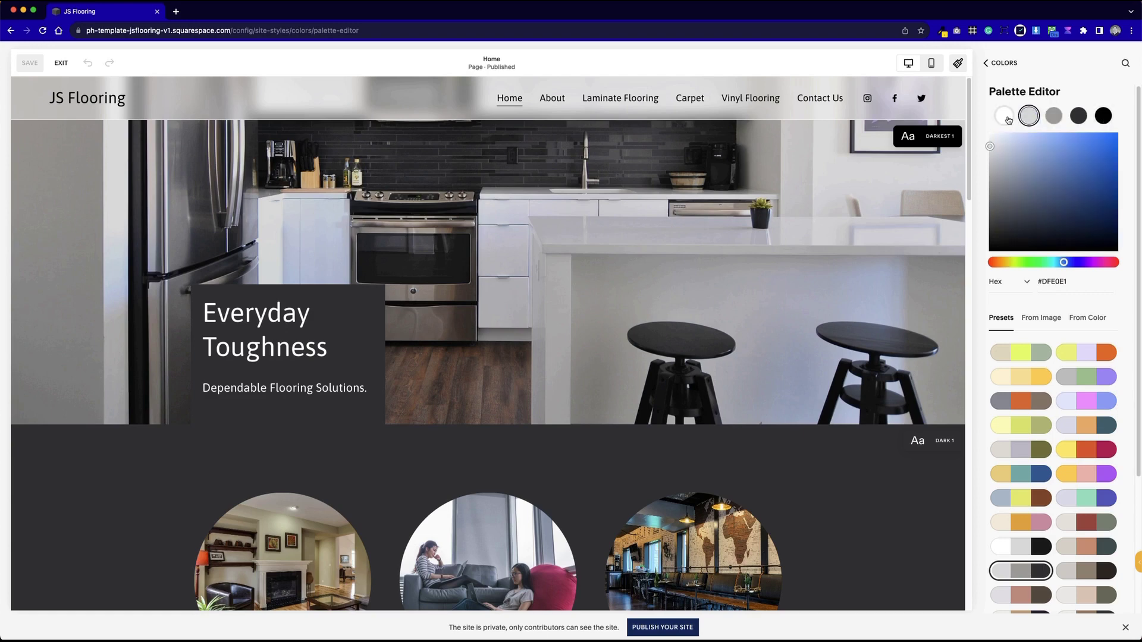
{"action": "left_click", "coordinate": [1006, 117]}
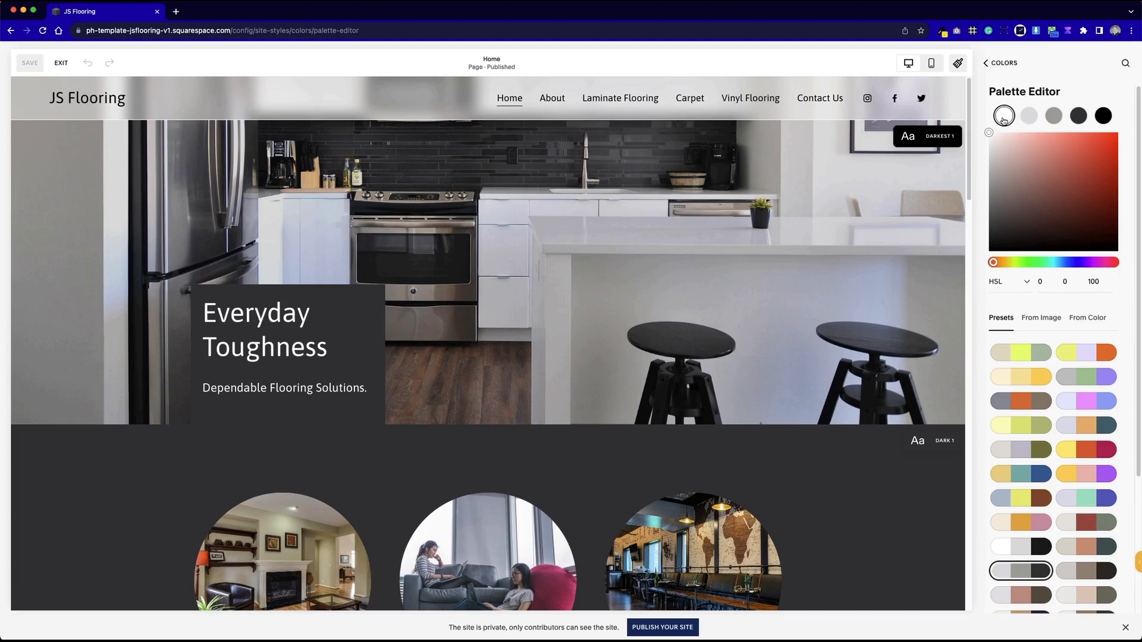
{"action": "left_click", "coordinate": [1104, 118]}
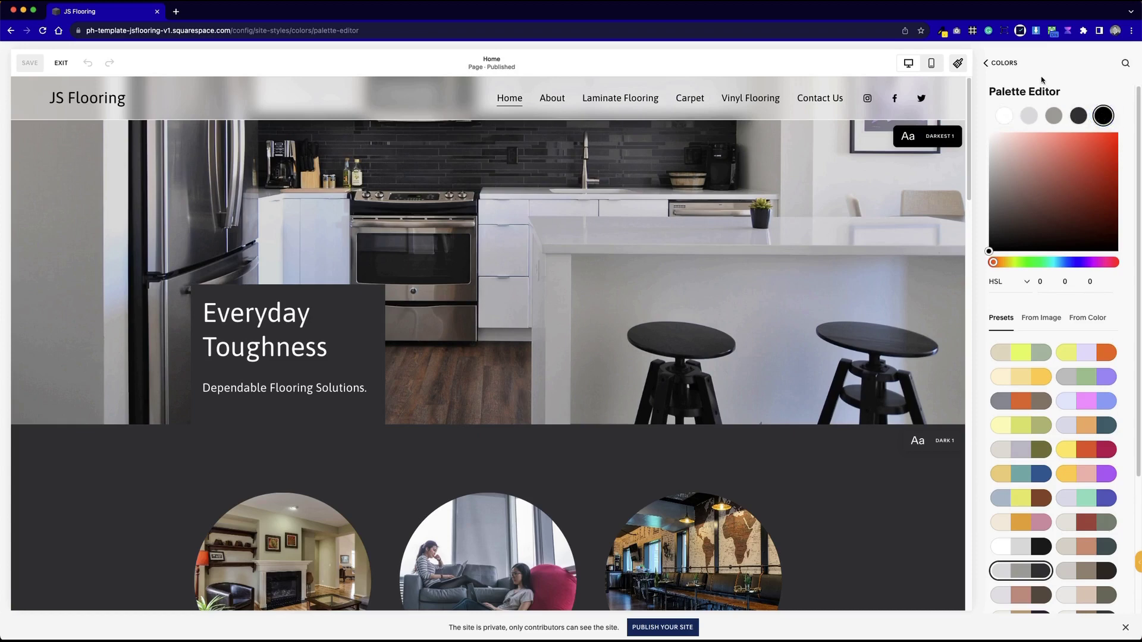
{"action": "left_click", "coordinate": [1017, 65]}
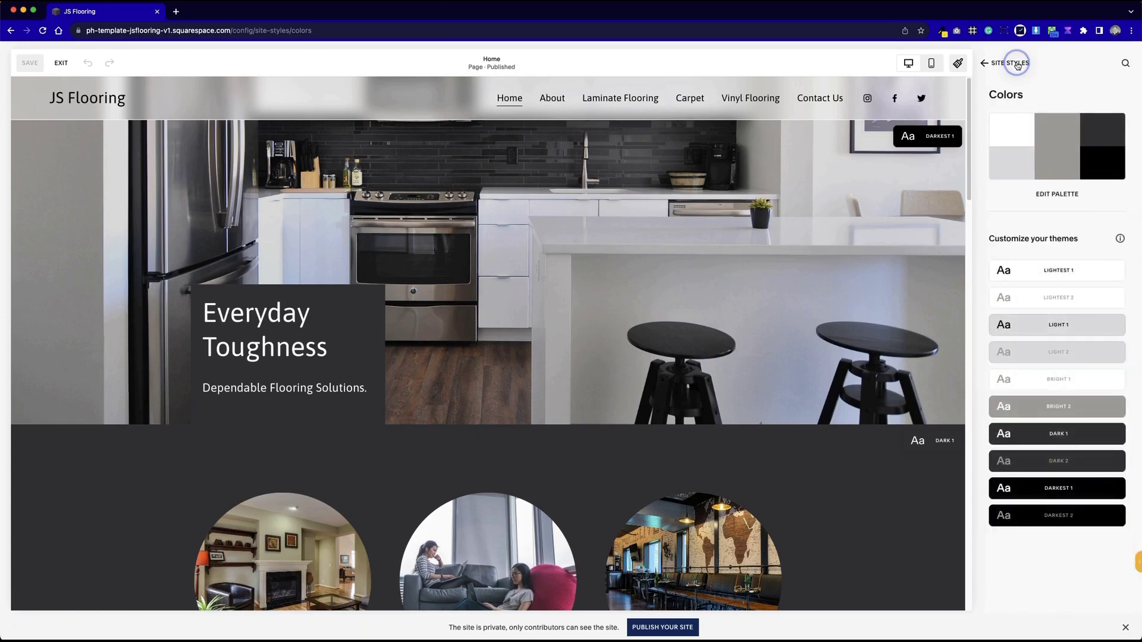
{"action": "left_click", "coordinate": [1017, 65]}
{"action": "left_click", "coordinate": [992, 70]}
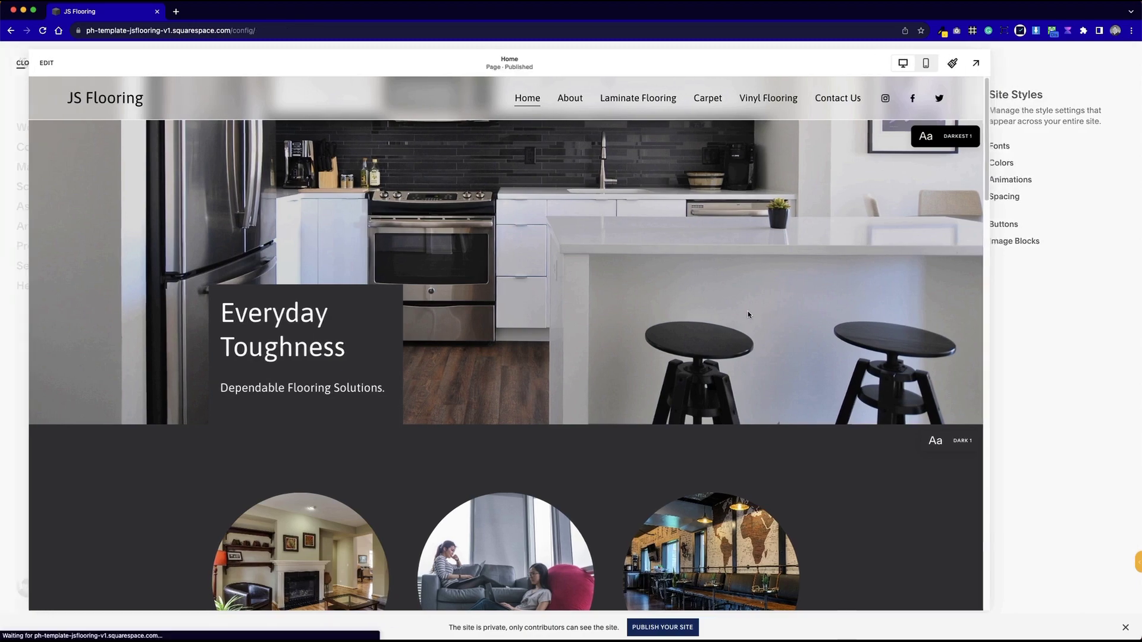
Start editing the Home page and open the color themes of the section with the three round flooring images
{"action": "left_click", "coordinate": [189, 63]}
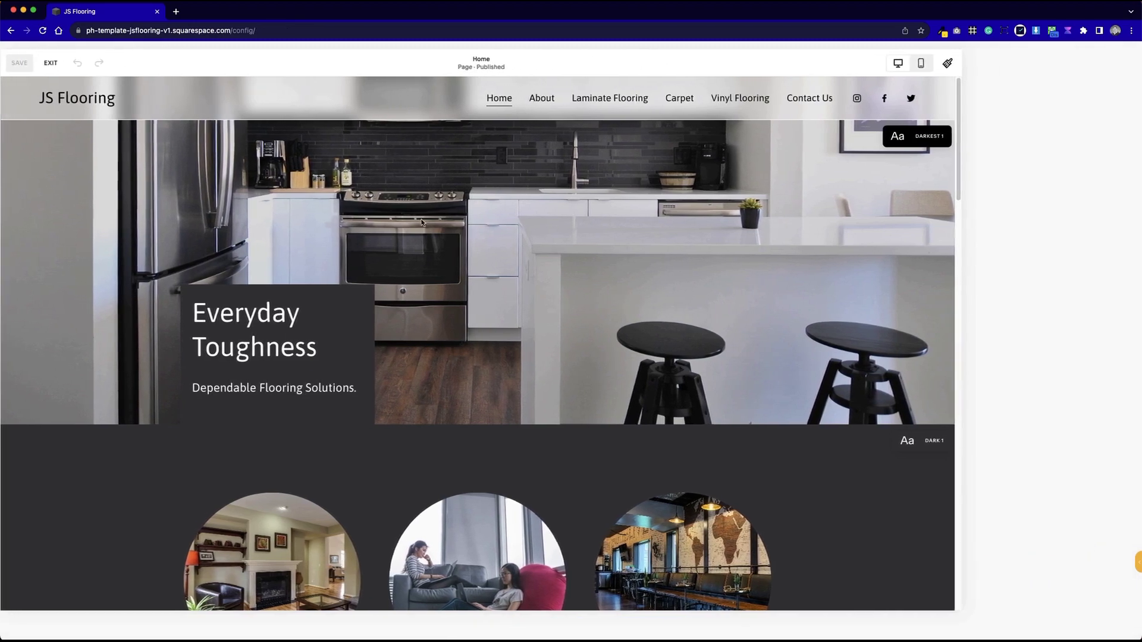
{"action": "scroll", "coordinate": [515, 367], "scroll_direction": "down", "scroll_amount": 5}
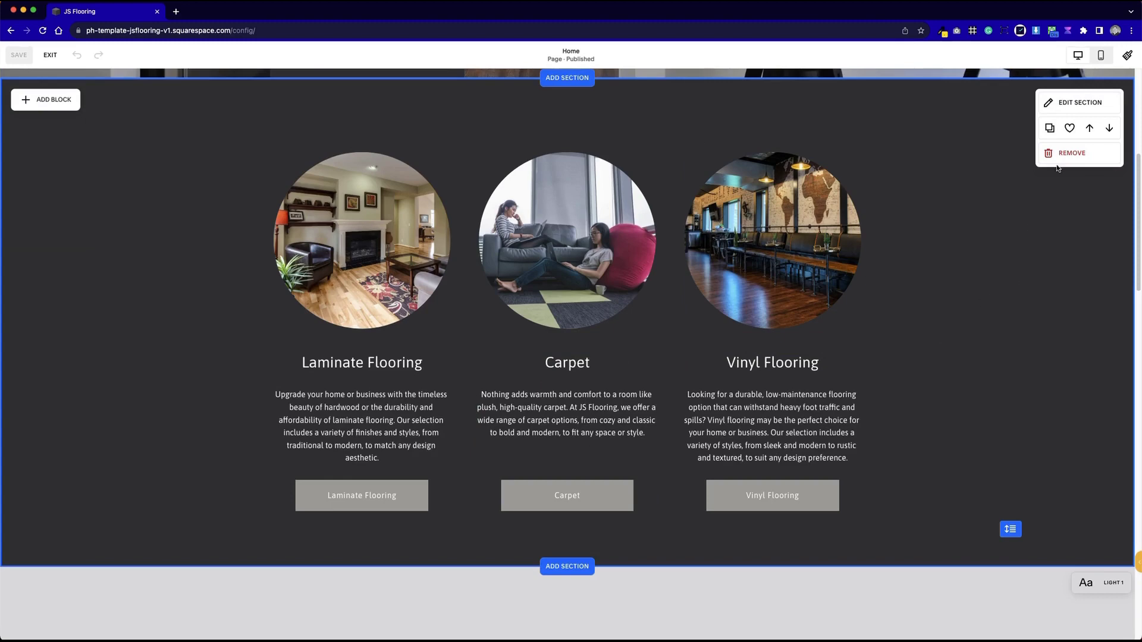
{"action": "left_click", "coordinate": [1075, 102]}
{"action": "left_click_drag", "start_coordinate": [1074, 137], "coordinate": [941, 149]}
{"action": "scroll", "coordinate": [952, 229], "scroll_direction": "down", "scroll_amount": 3}
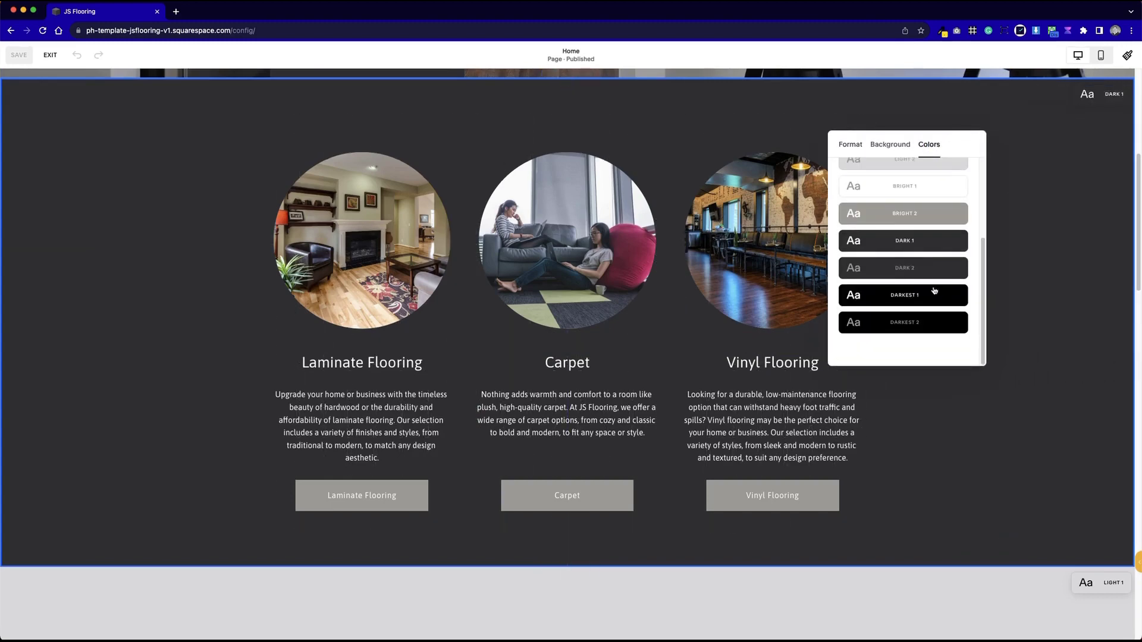
Try the Dark 2, Dark 1, Darkest 1 and Darkest 2 color themes on the flooring section
{"action": "scroll", "coordinate": [898, 290], "scroll_direction": "up", "scroll_amount": 2}
{"action": "scroll", "coordinate": [898, 290], "scroll_direction": "down", "scroll_amount": 3}
{"action": "left_click", "coordinate": [906, 275]}
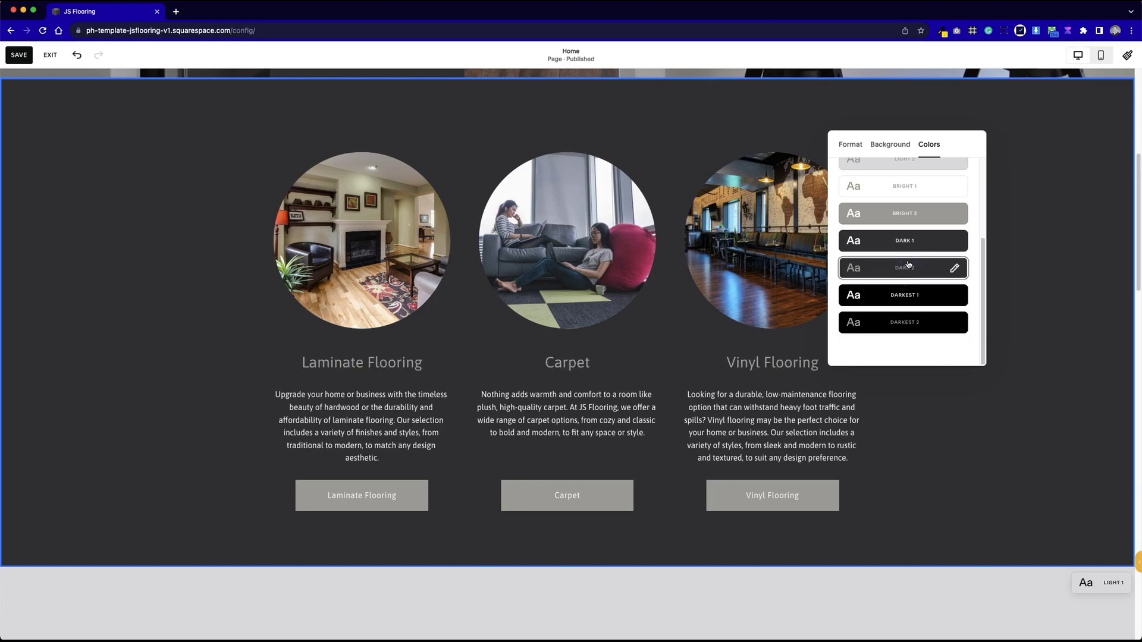
{"action": "left_click", "coordinate": [912, 253]}
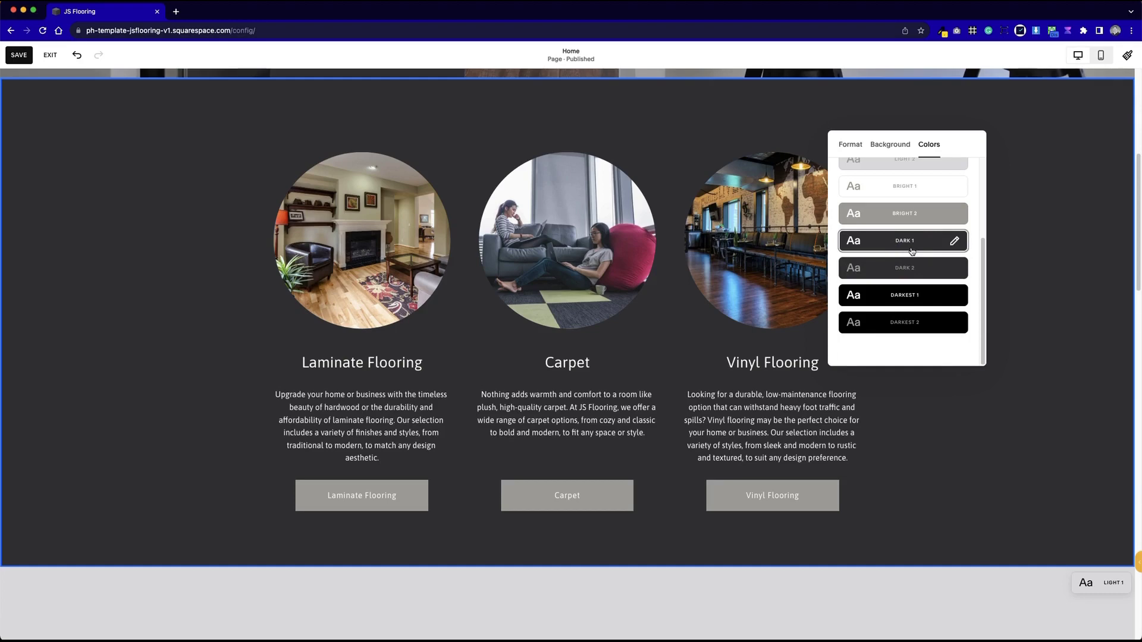
{"action": "left_click", "coordinate": [914, 297]}
{"action": "left_click", "coordinate": [915, 320]}
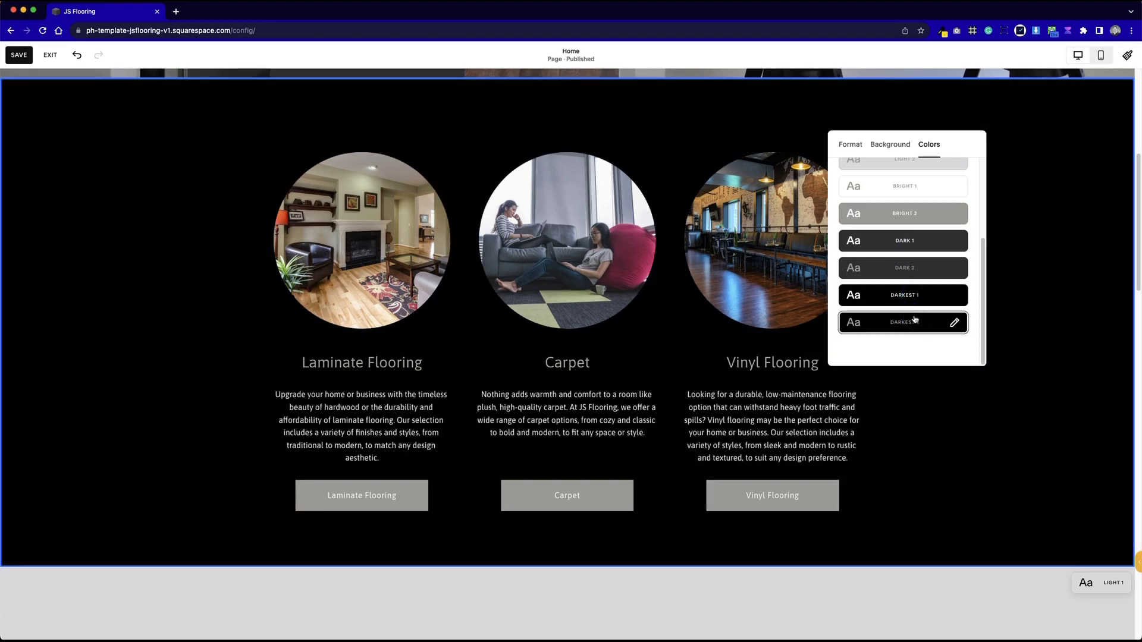
Try the Lightest 1, Light 1, Light 2, Bright 1 and Bright 2 color themes on the flooring section
{"action": "scroll", "coordinate": [893, 304], "scroll_direction": "up", "scroll_amount": 4}
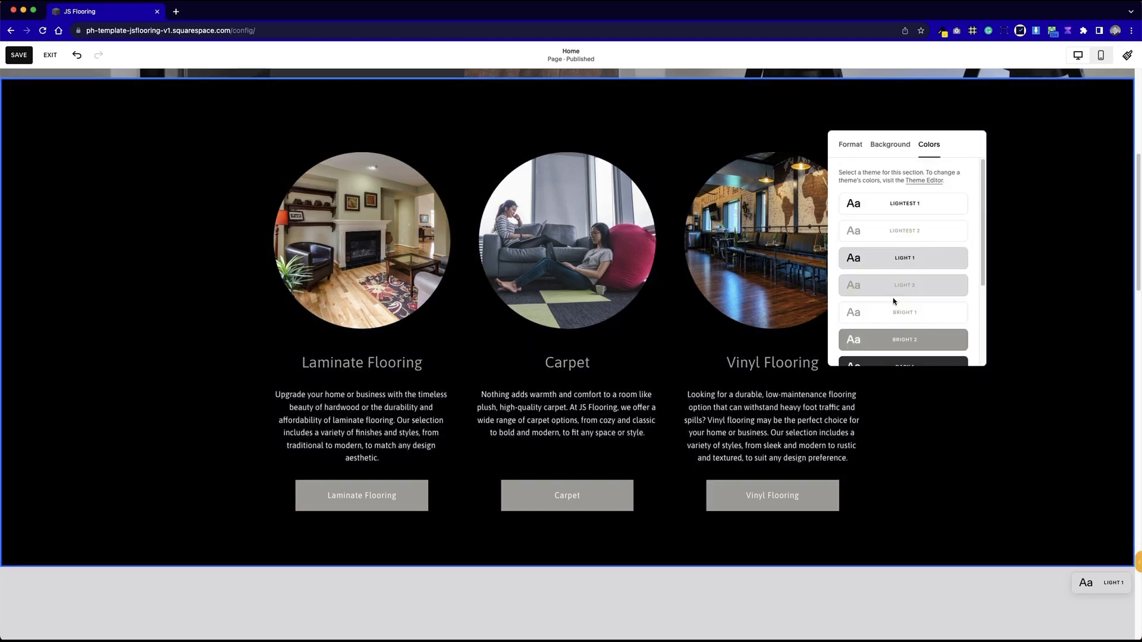
{"action": "left_click", "coordinate": [924, 211]}
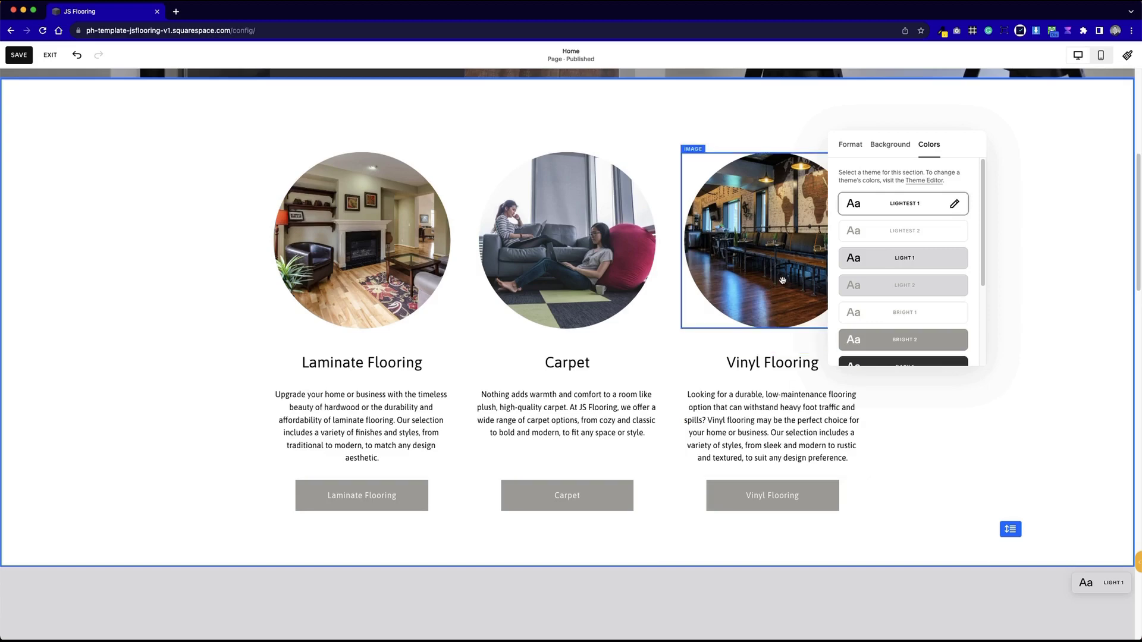
{"action": "left_click", "coordinate": [888, 261]}
{"action": "left_click", "coordinate": [889, 283]}
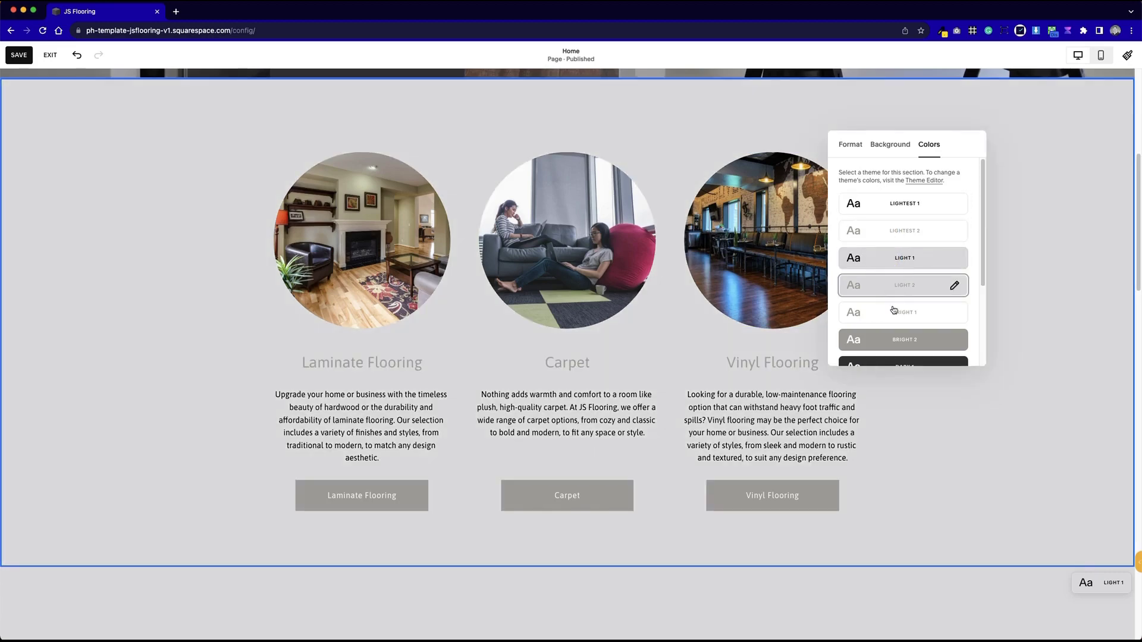
{"action": "left_click", "coordinate": [894, 310]}
{"action": "left_click", "coordinate": [893, 336]}
{"action": "scroll", "coordinate": [895, 333], "scroll_direction": "down", "scroll_amount": 2}
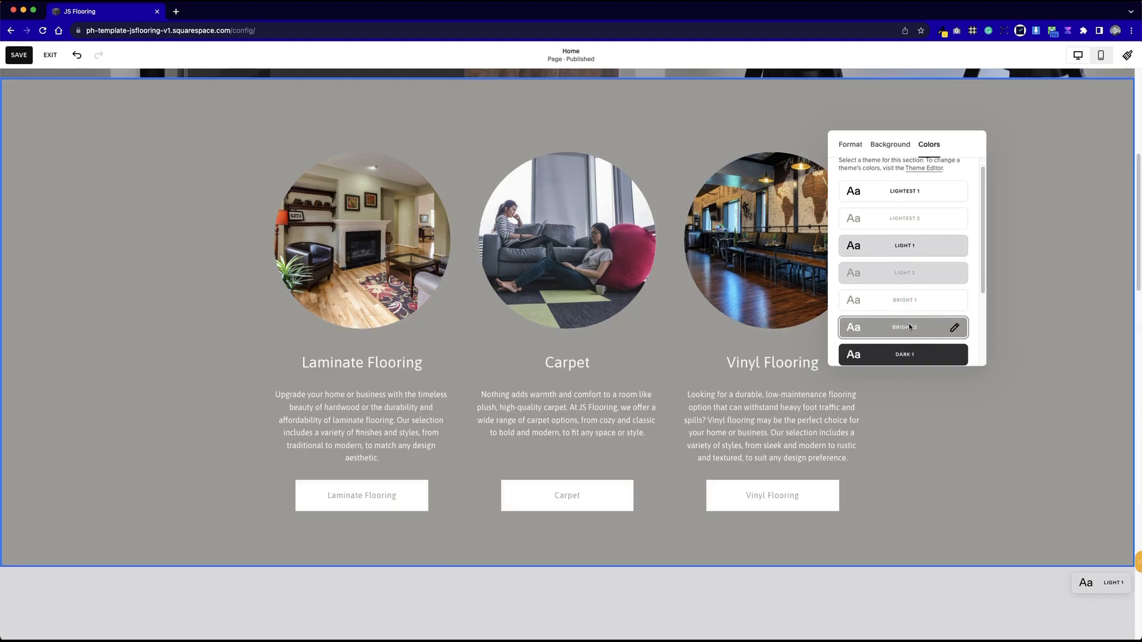
Step through the darker themes on the flooring section, ending with Darkest 2, and save the page
{"action": "left_click", "coordinate": [912, 320]}
{"action": "left_click", "coordinate": [914, 329]}
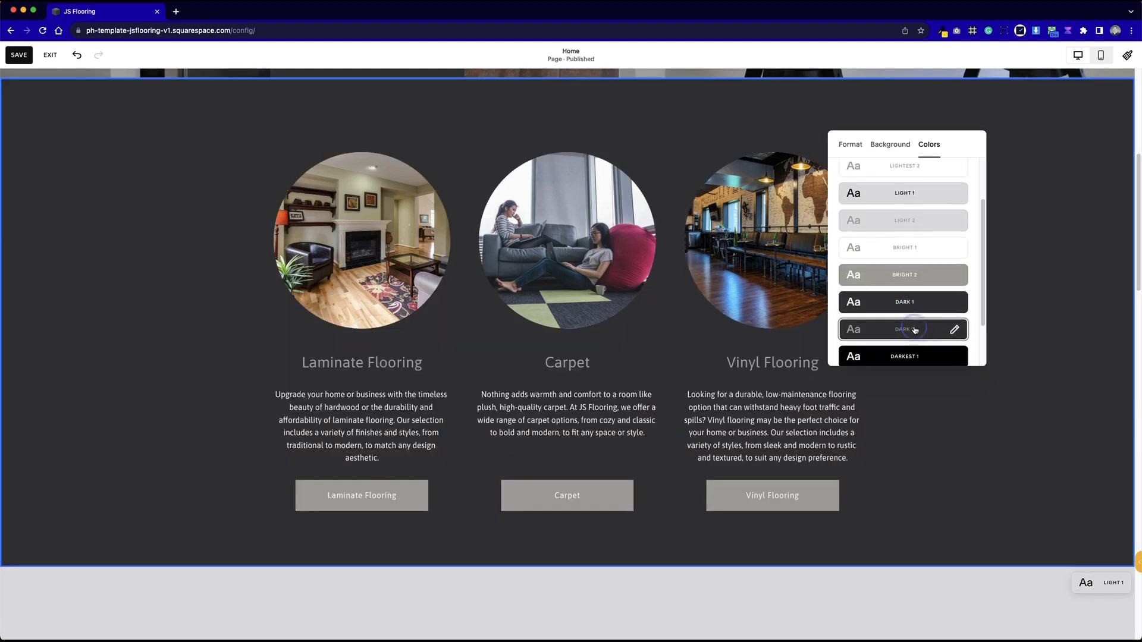
{"action": "scroll", "coordinate": [914, 330], "scroll_direction": "down", "scroll_amount": 1}
{"action": "left_click", "coordinate": [915, 332]}
{"action": "scroll", "coordinate": [915, 331], "scroll_direction": "down", "scroll_amount": 1}
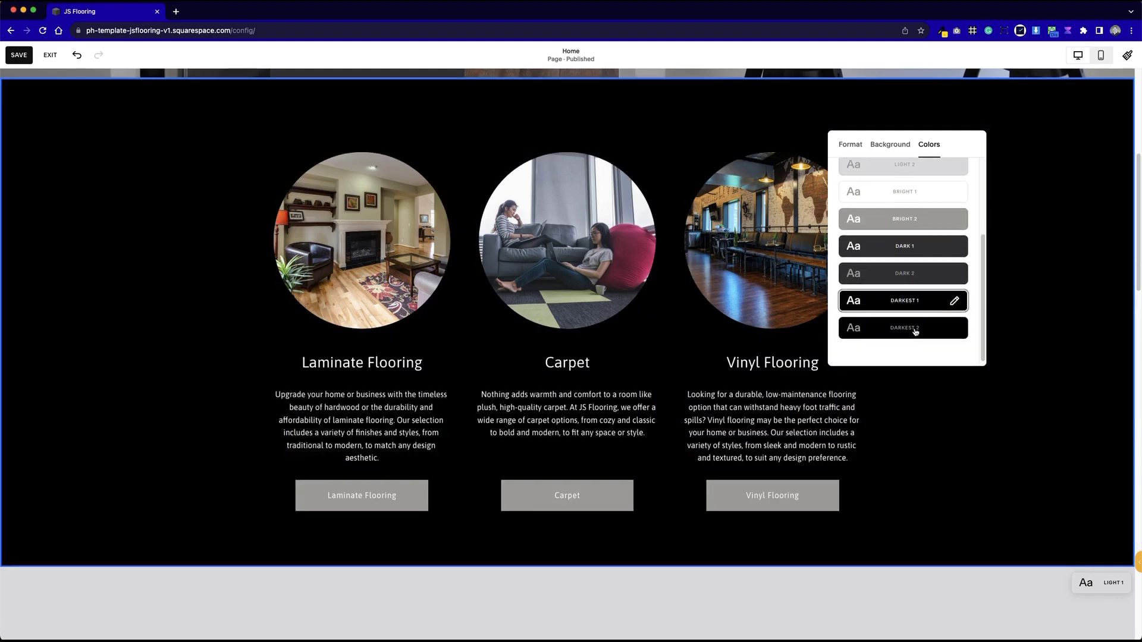
{"action": "left_click", "coordinate": [916, 329]}
{"action": "left_click", "coordinate": [1046, 285]}
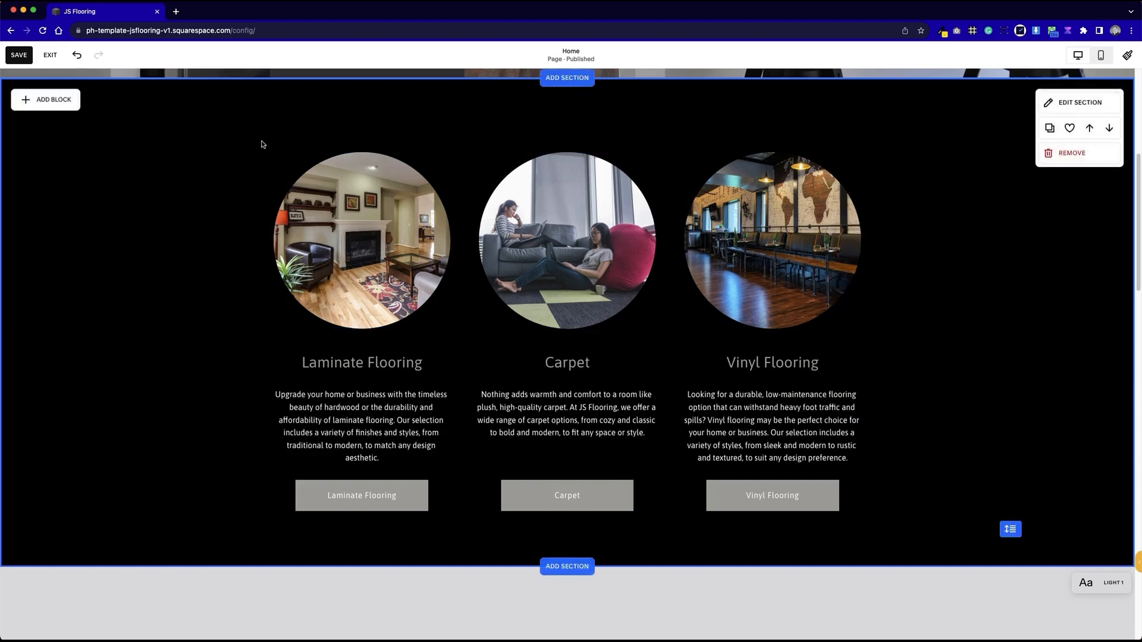
{"action": "left_click", "coordinate": [20, 57]}
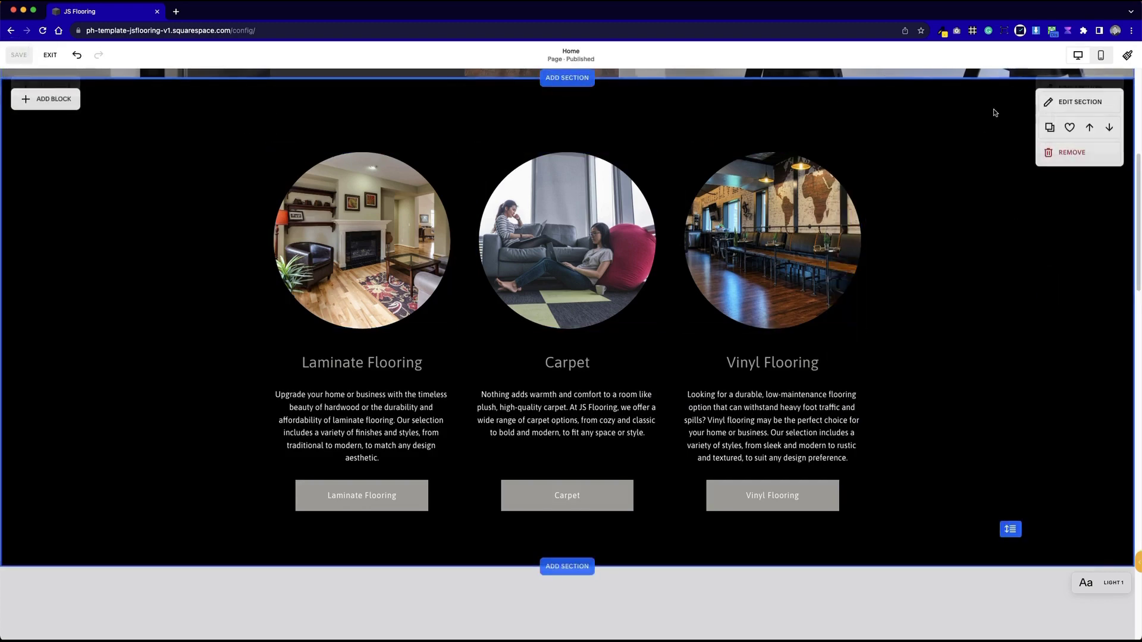
Set the flooring section's color theme to Dark 1, save the Home page and leave the page editor
{"action": "left_click", "coordinate": [1066, 101]}
{"action": "left_click", "coordinate": [1069, 131]}
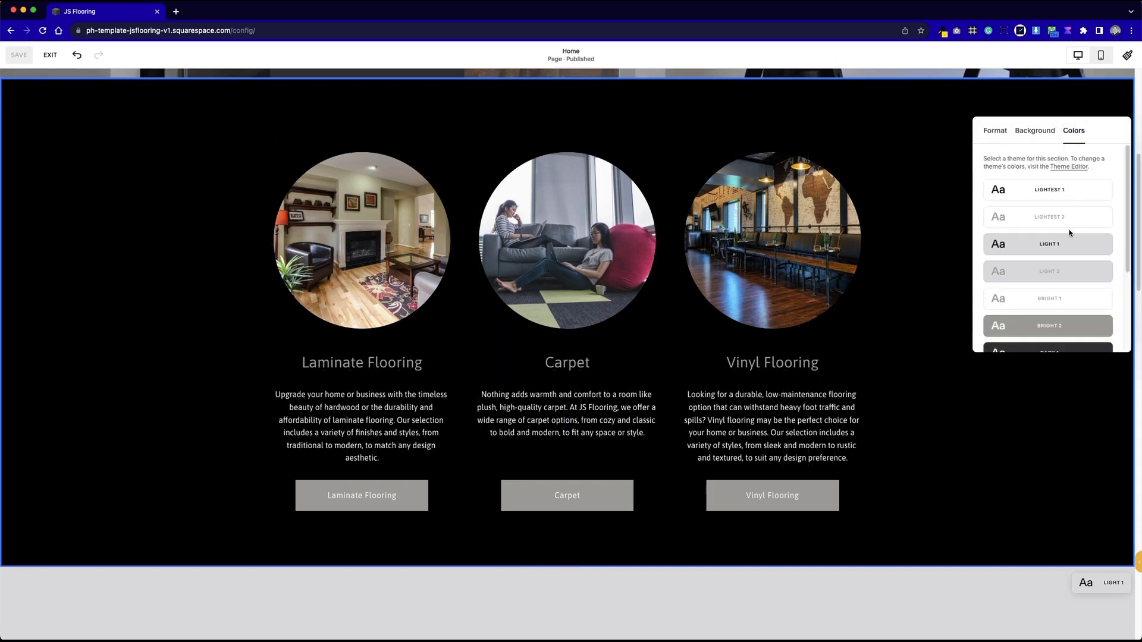
{"action": "scroll", "coordinate": [1068, 238], "scroll_direction": "down", "scroll_amount": 3}
{"action": "left_click", "coordinate": [1064, 277]}
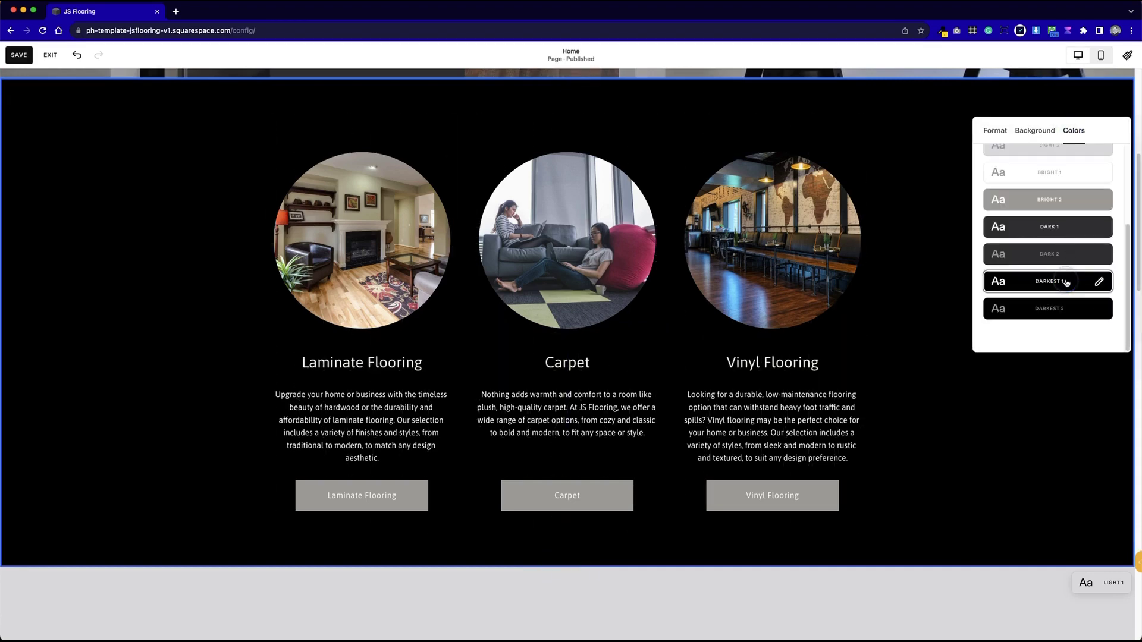
{"action": "left_click", "coordinate": [1069, 234]}
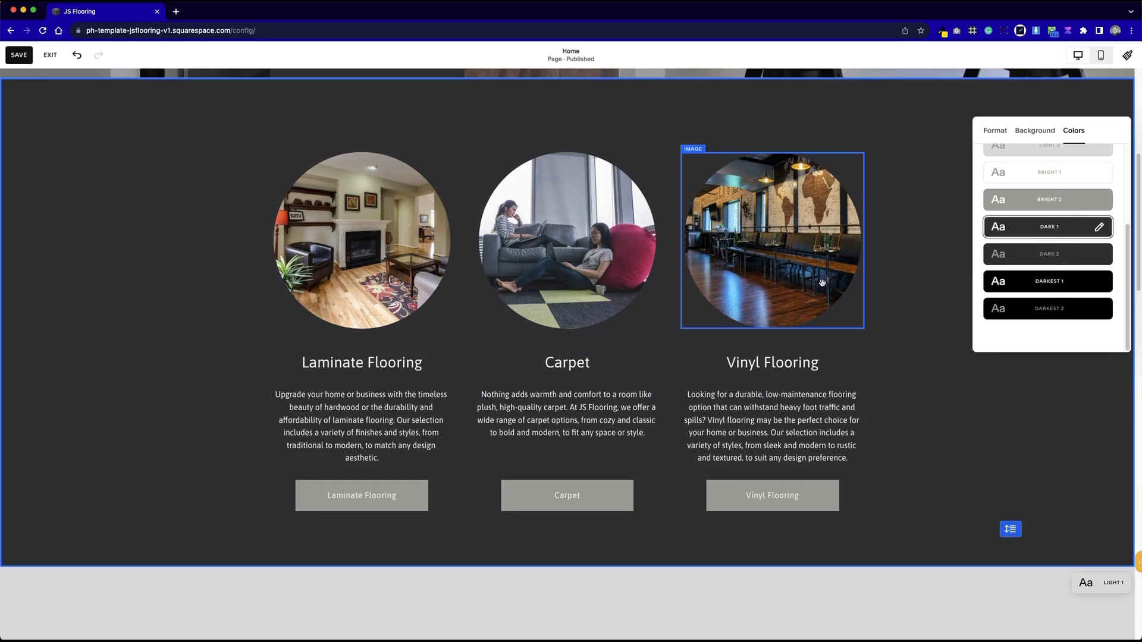
{"action": "left_click", "coordinate": [895, 262]}
{"action": "scroll", "coordinate": [589, 316], "scroll_direction": "up", "scroll_amount": 5}
{"action": "left_click", "coordinate": [19, 55]}
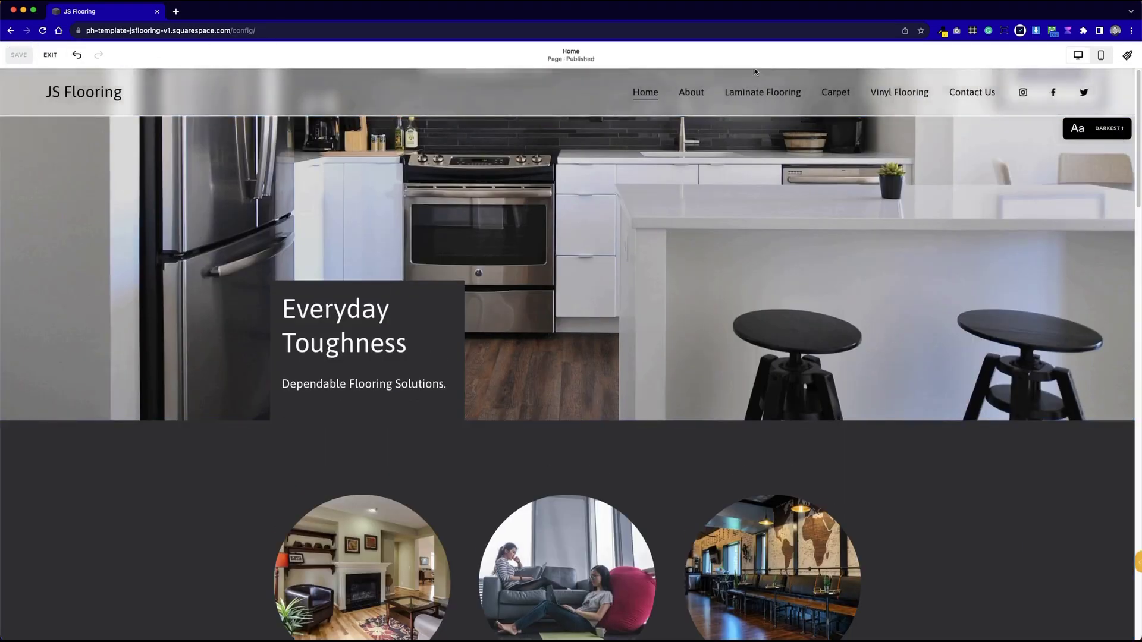
{"action": "left_click", "coordinate": [50, 55]}
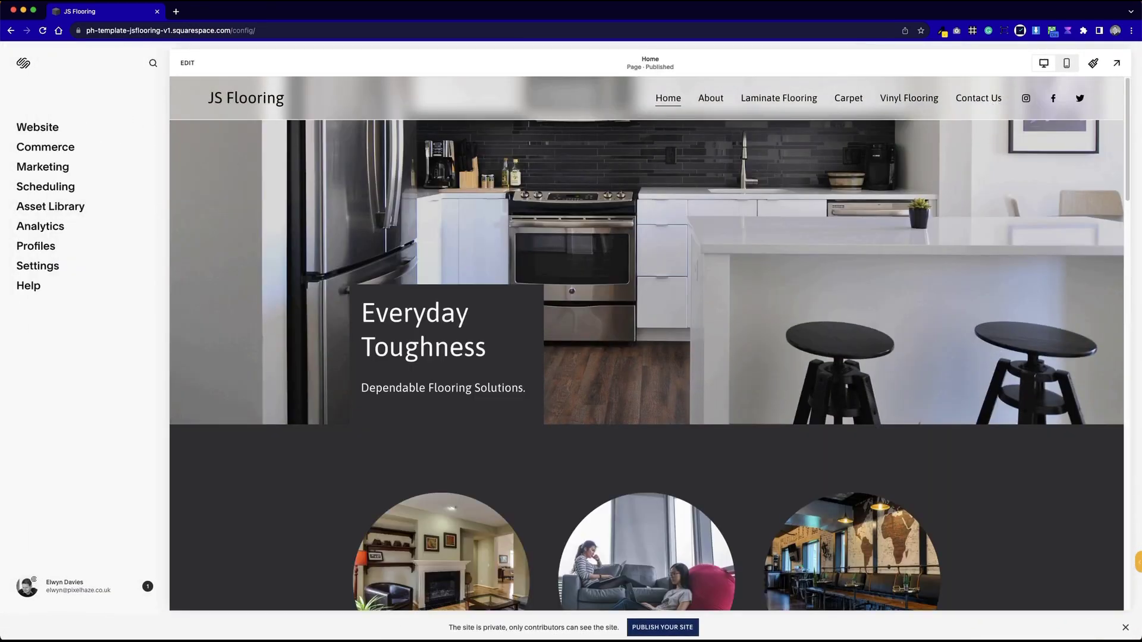
{"action": "left_click", "coordinate": [1094, 63]}
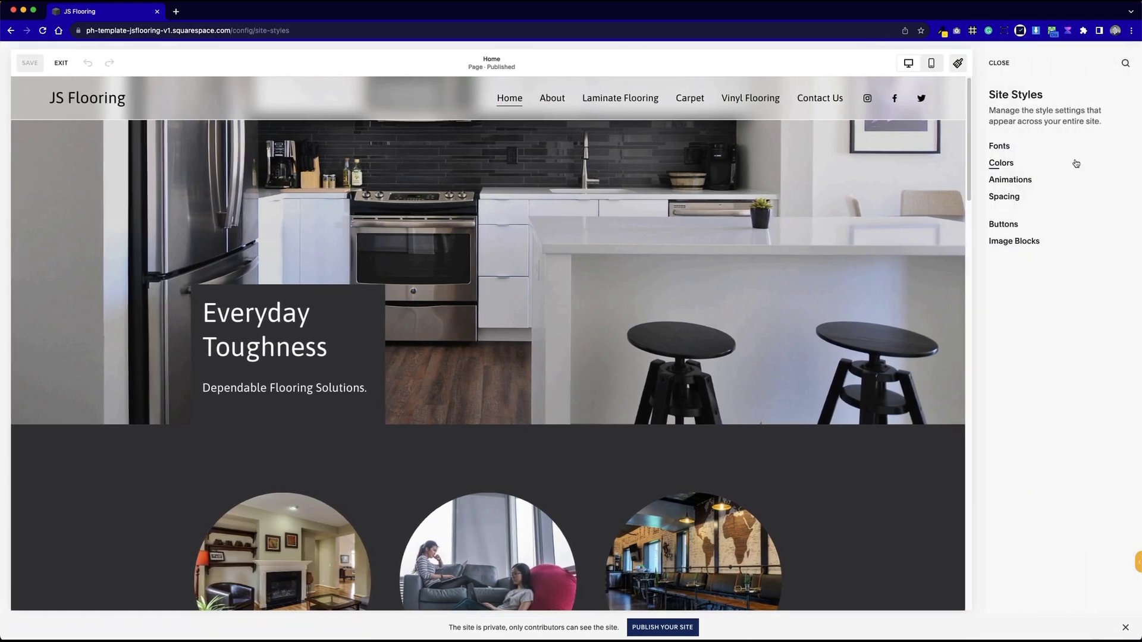
{"action": "left_click", "coordinate": [999, 63]}
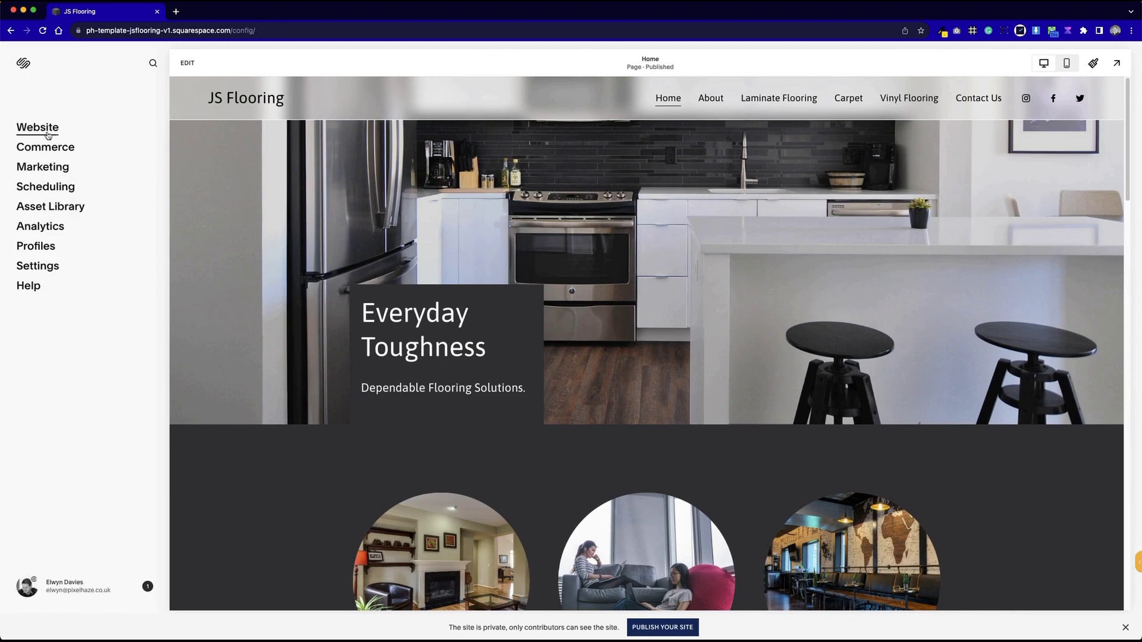
Open the website's pages list and hide the member area setup steps
{"action": "left_click", "coordinate": [48, 135]}
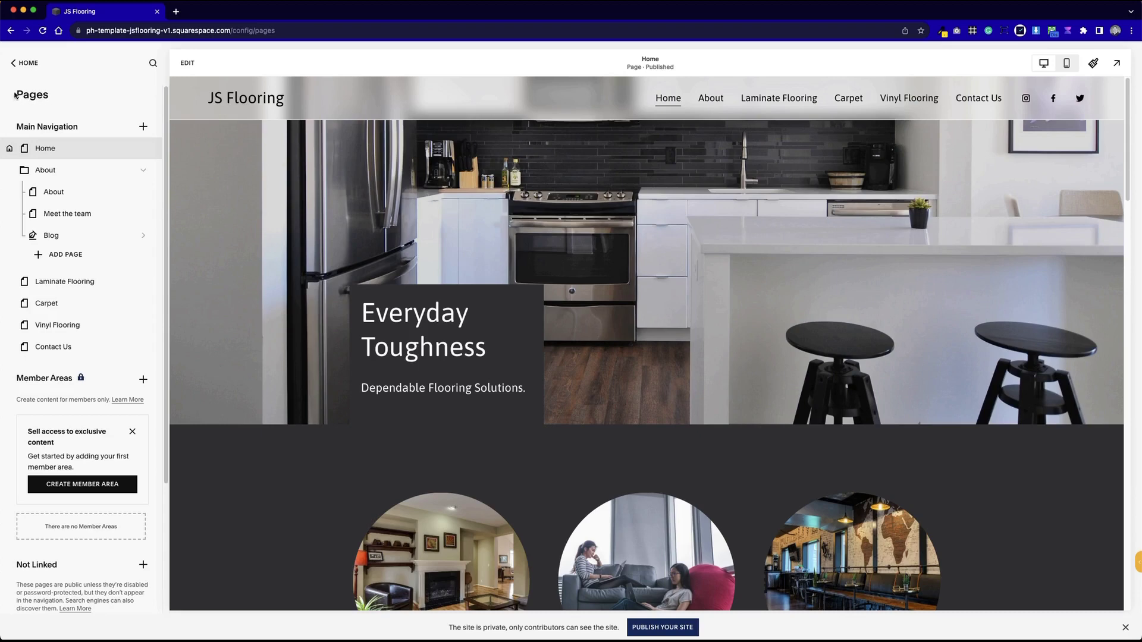
{"action": "scroll", "coordinate": [84, 268], "scroll_direction": "down", "scroll_amount": 3}
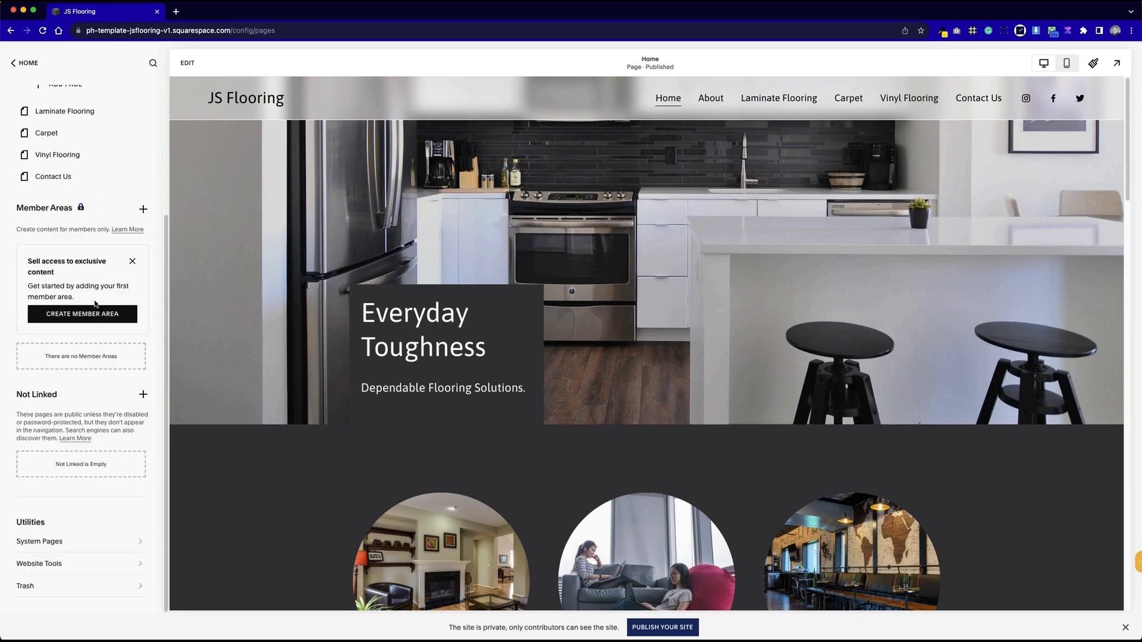
{"action": "left_click", "coordinate": [132, 262]}
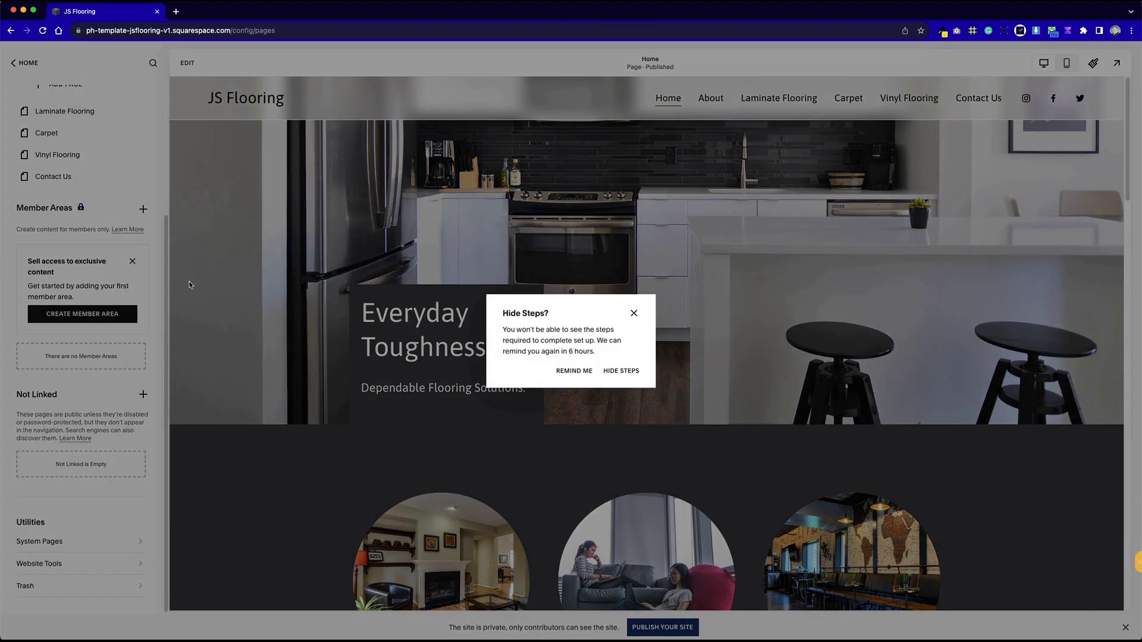
{"action": "left_click", "coordinate": [613, 373]}
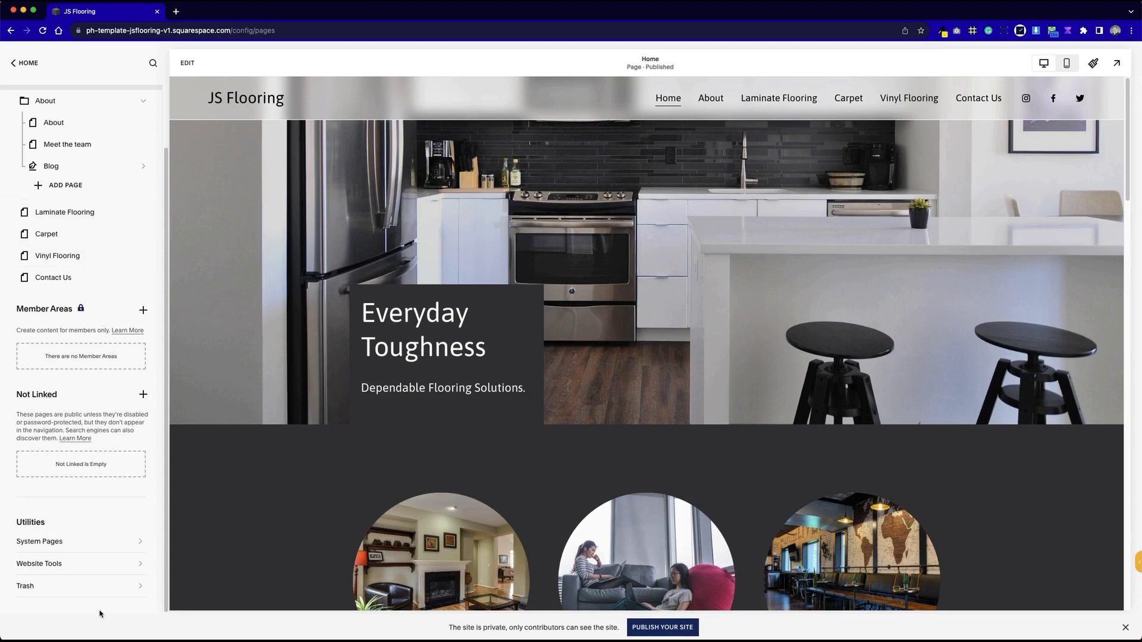
Look through the deleted pages in the trash and return to the pages list
{"action": "left_click", "coordinate": [47, 591]}
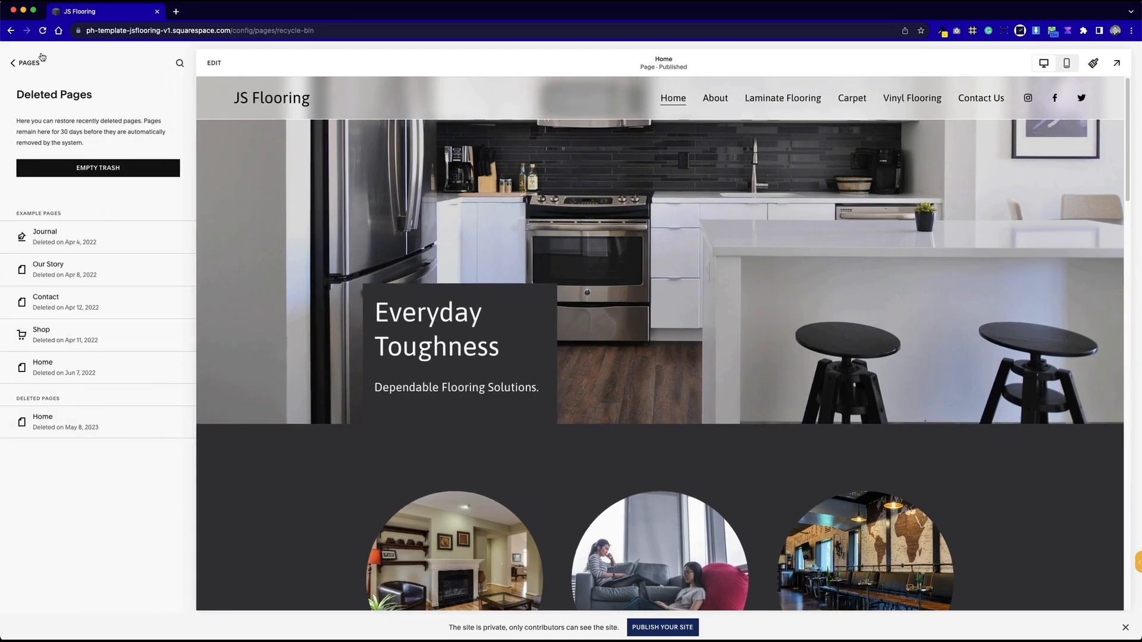
{"action": "left_click", "coordinate": [42, 58]}
{"action": "scroll", "coordinate": [62, 562], "scroll_direction": "down", "scroll_amount": 5}
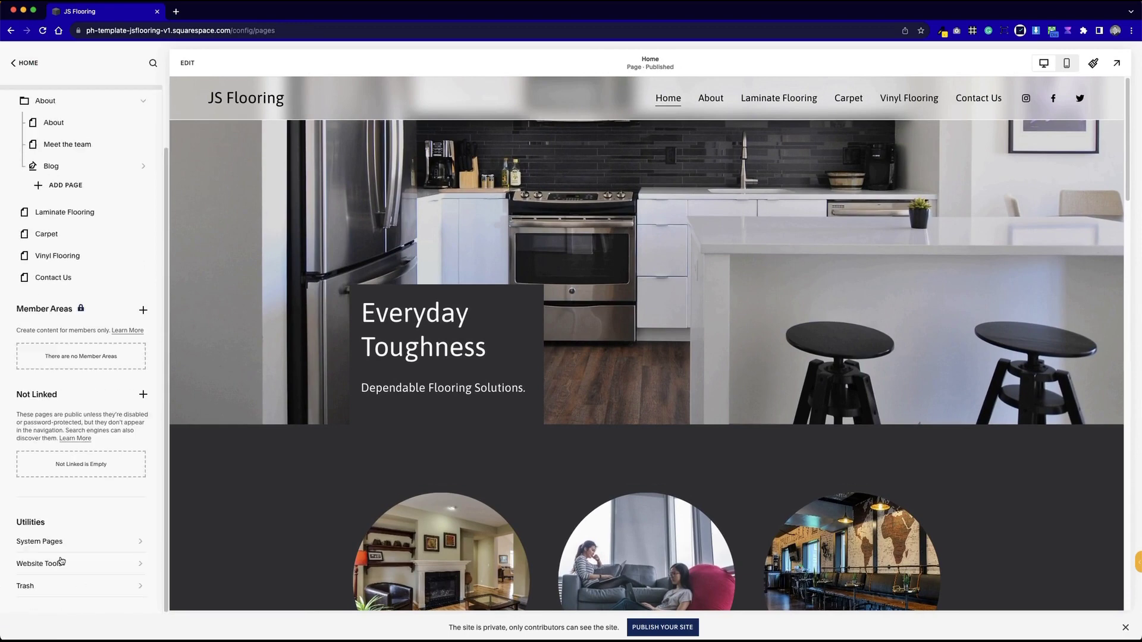
Open the Checkout system page's styles and try a dark red, ending with a near-black title color
{"action": "left_click", "coordinate": [60, 543]}
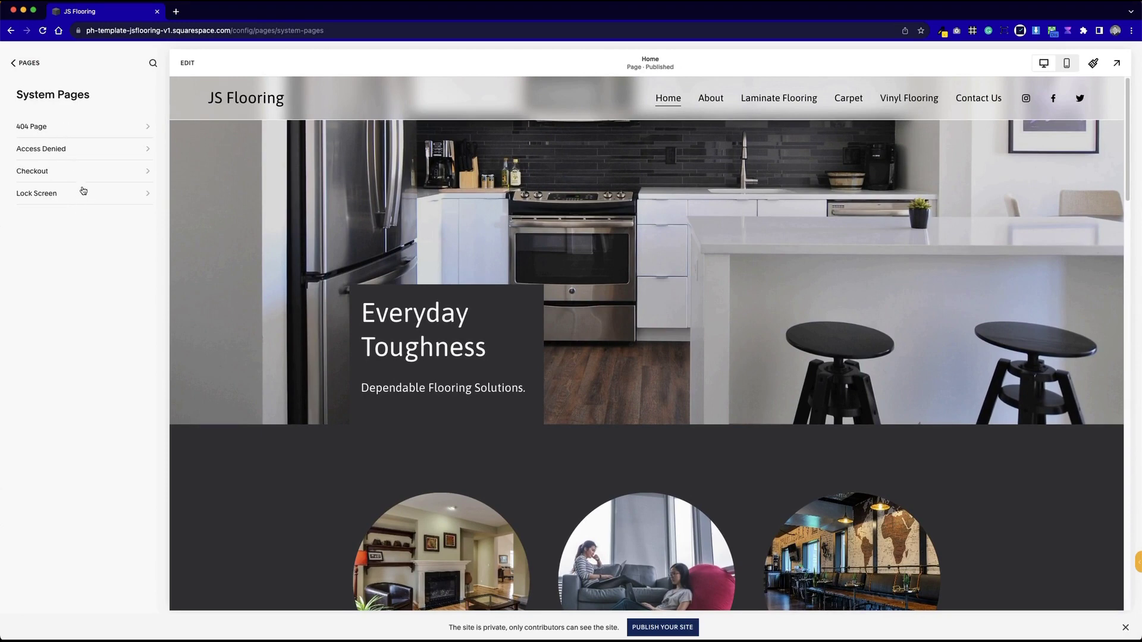
{"action": "left_click", "coordinate": [61, 170]}
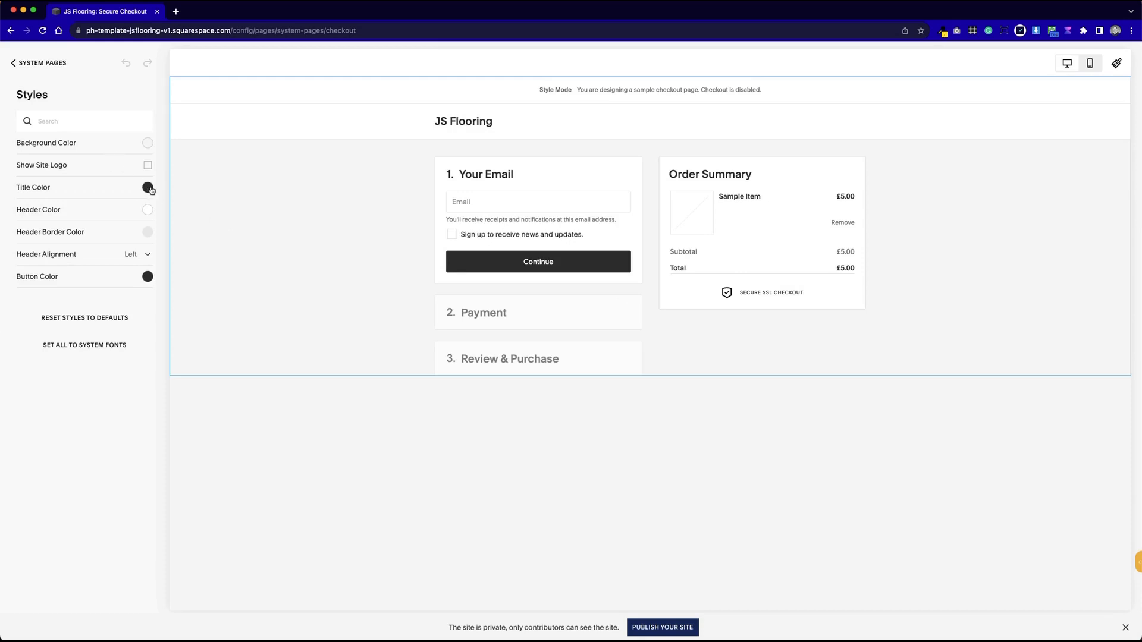
{"action": "left_click", "coordinate": [148, 188]}
{"action": "left_click", "coordinate": [124, 160]}
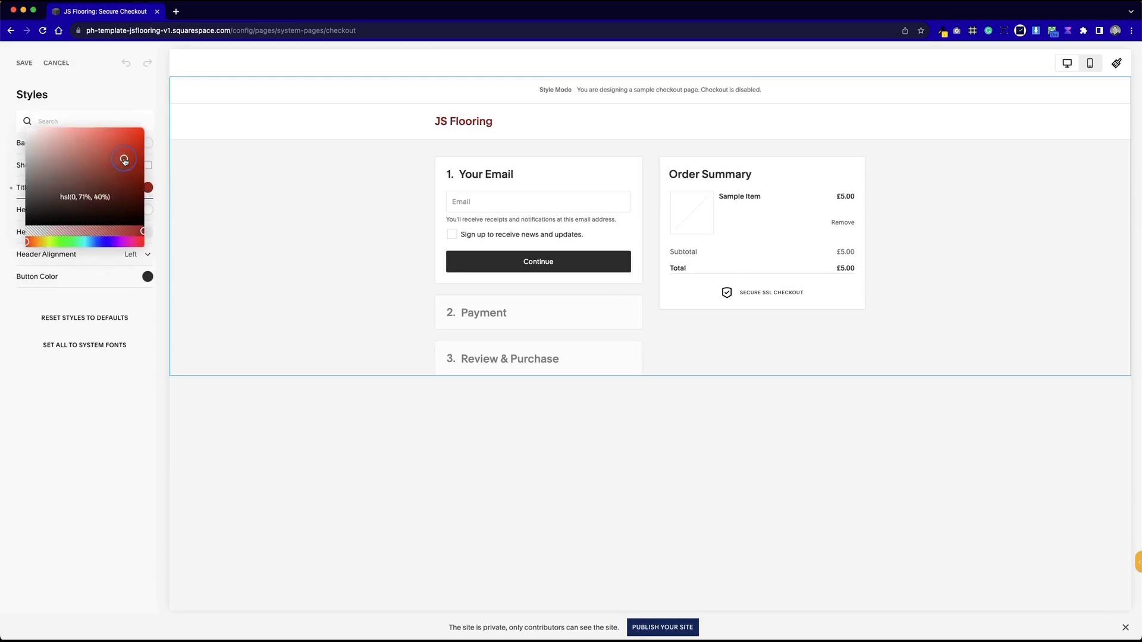
{"action": "left_click_drag", "start_coordinate": [36, 206], "coordinate": [5, 206]}
{"action": "left_click", "coordinate": [220, 159]}
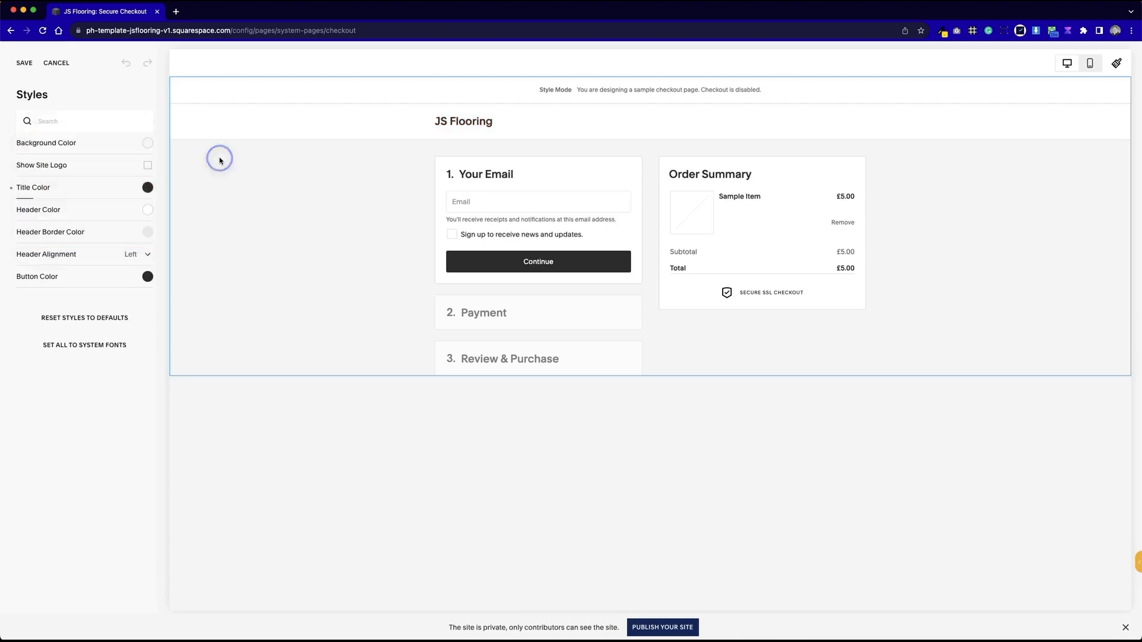
Check the checkout's background color and site logo options, discard the style changes and return to the pages list
{"action": "left_click", "coordinate": [146, 144]}
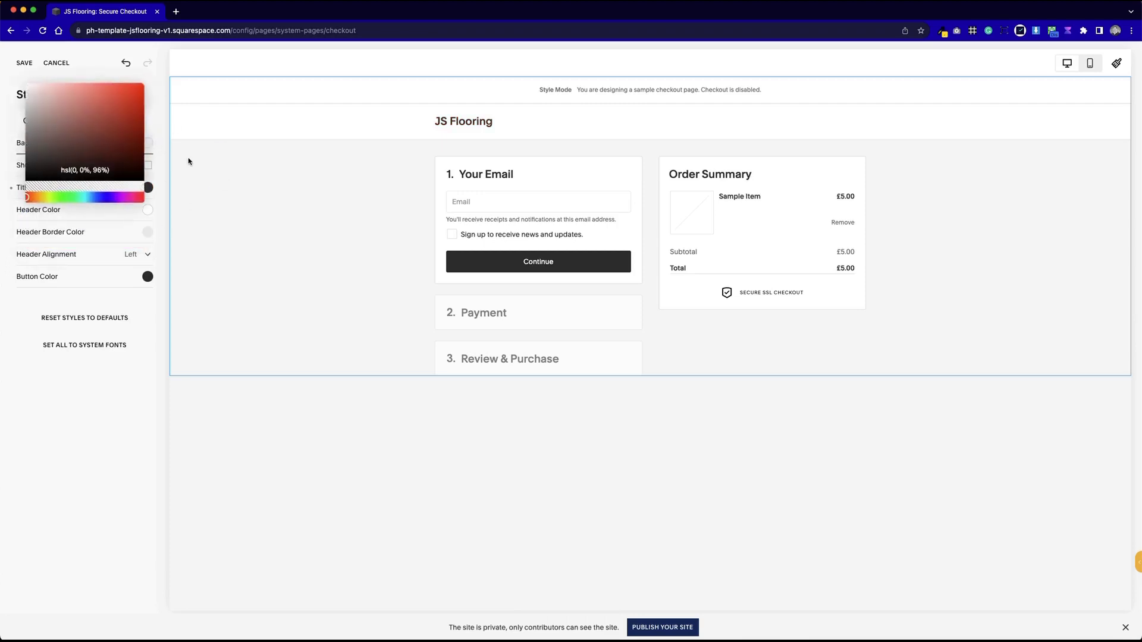
{"action": "left_click", "coordinate": [219, 158]}
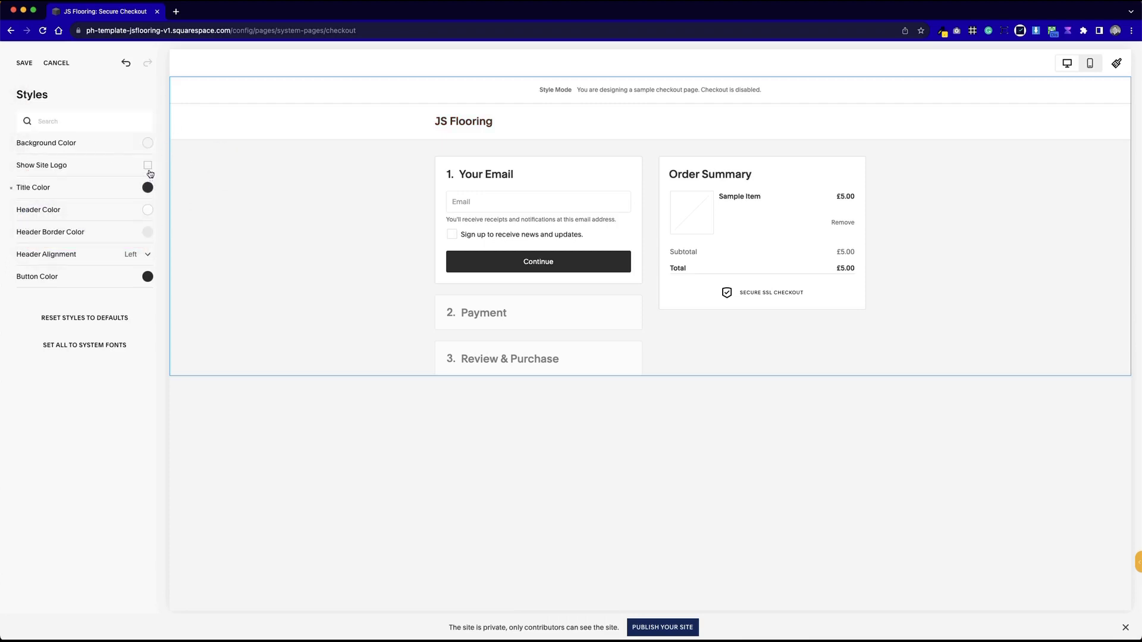
{"action": "left_click", "coordinate": [149, 168]}
{"action": "left_click", "coordinate": [149, 168]}
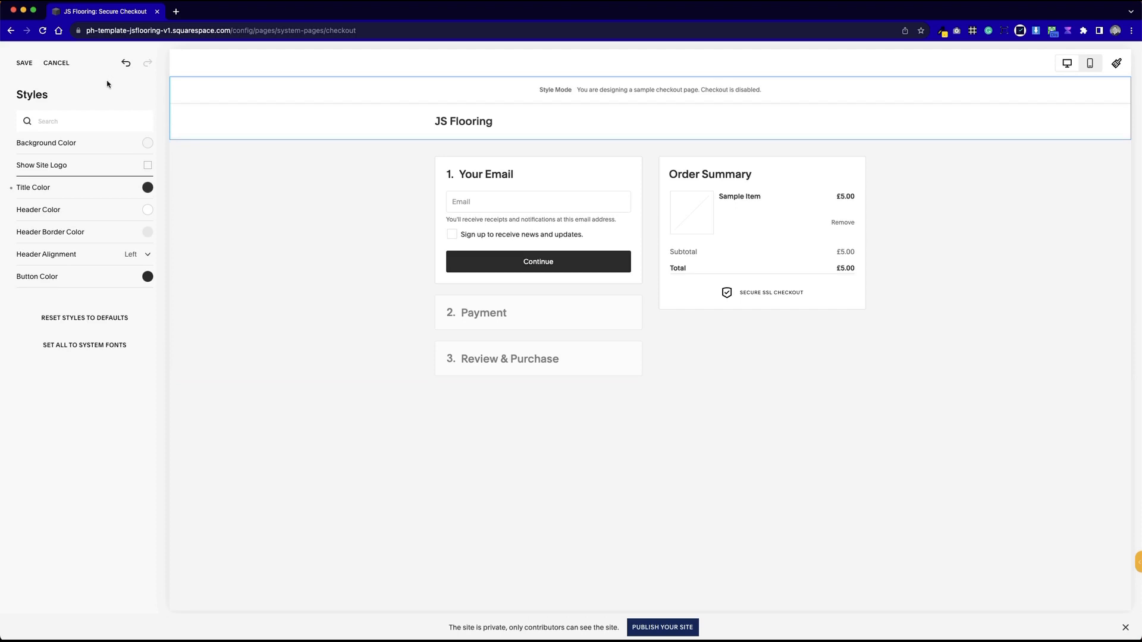
{"action": "left_click", "coordinate": [65, 63]}
{"action": "left_click", "coordinate": [140, 88]}
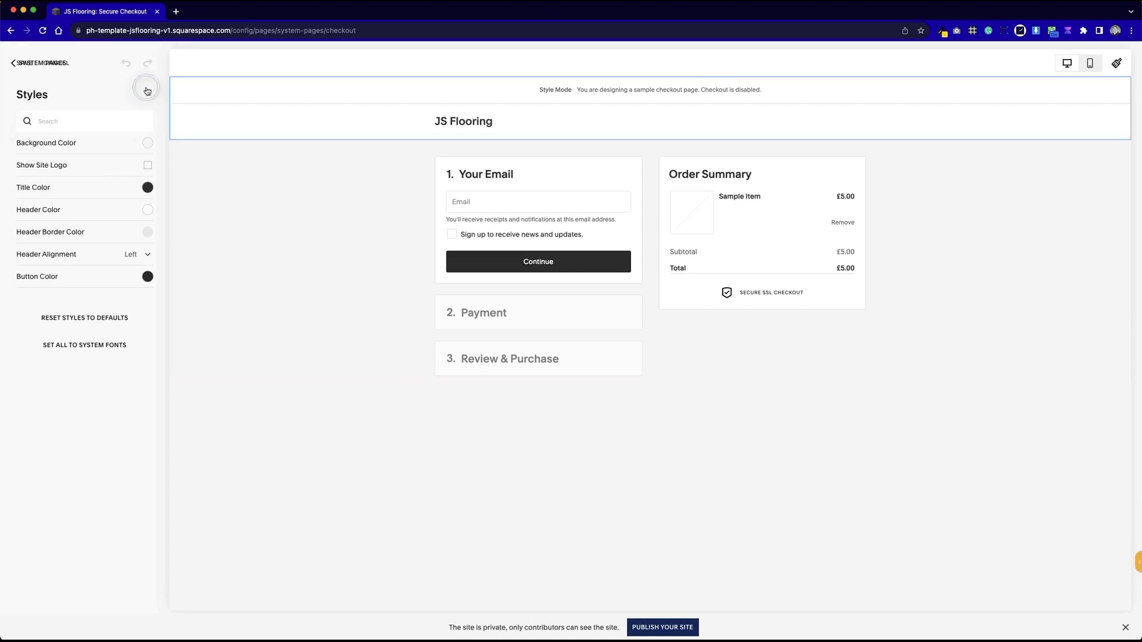
{"action": "left_click", "coordinate": [43, 65]}
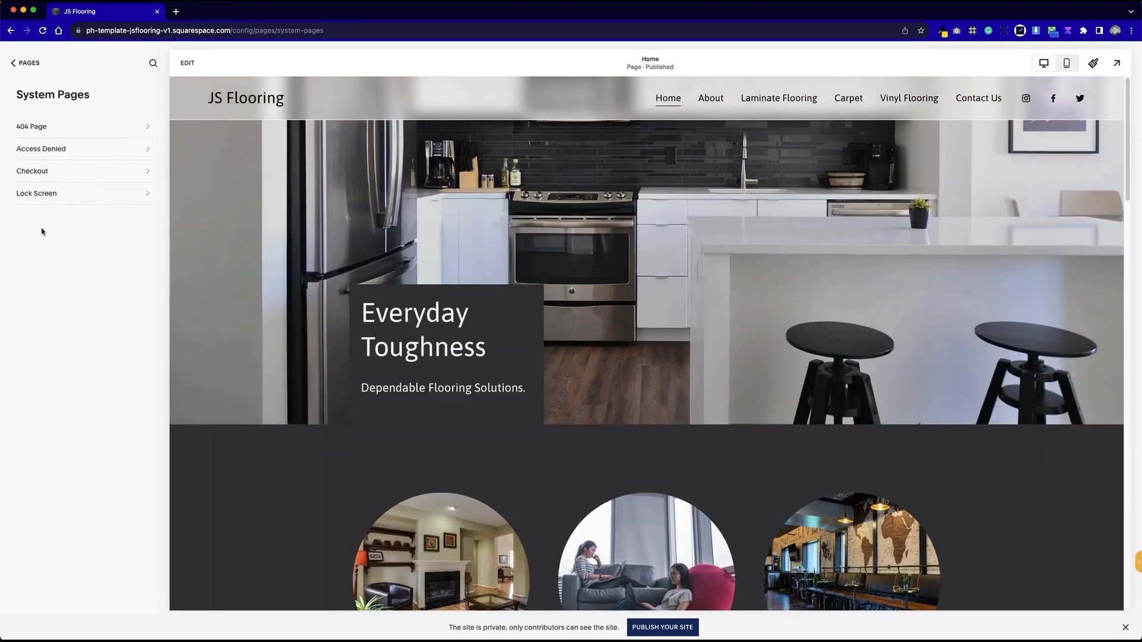
{"action": "left_click", "coordinate": [28, 60]}
Enable the site's cookie banner, compare the Pop-up format and choose the Bar format
{"action": "scroll", "coordinate": [95, 491], "scroll_direction": "down", "scroll_amount": 2}
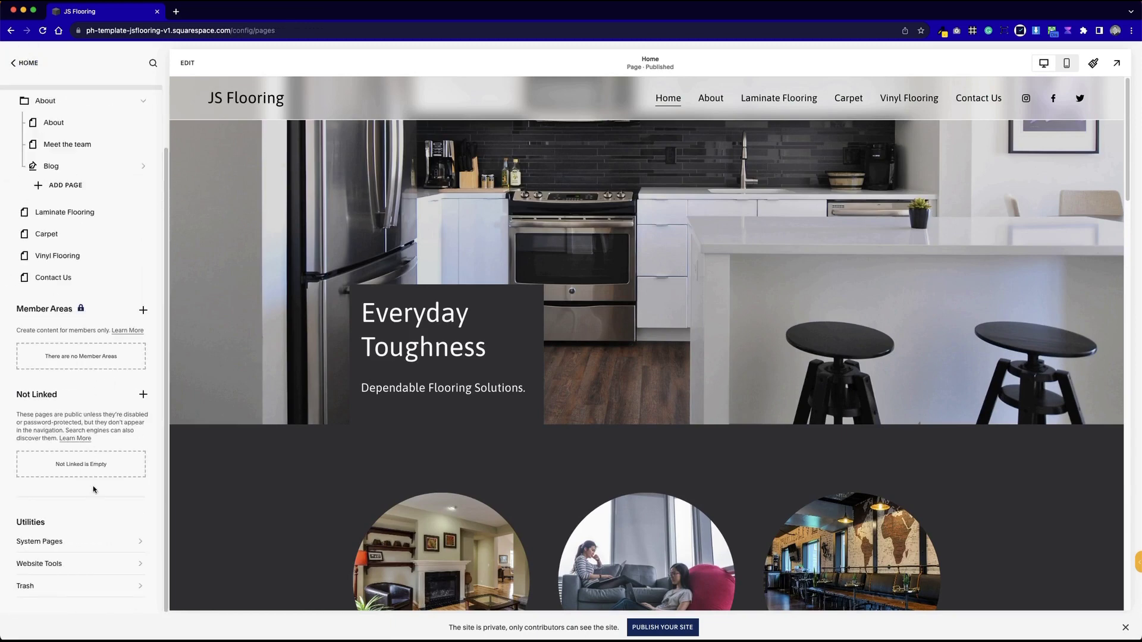
{"action": "left_click", "coordinate": [58, 563]}
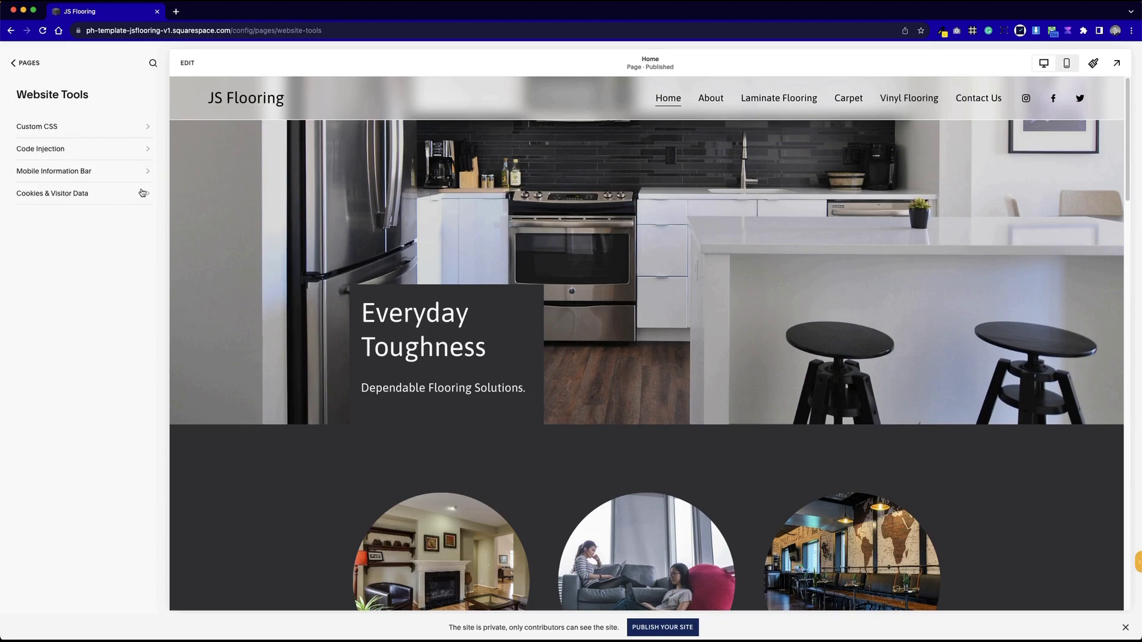
{"action": "left_click", "coordinate": [102, 202]}
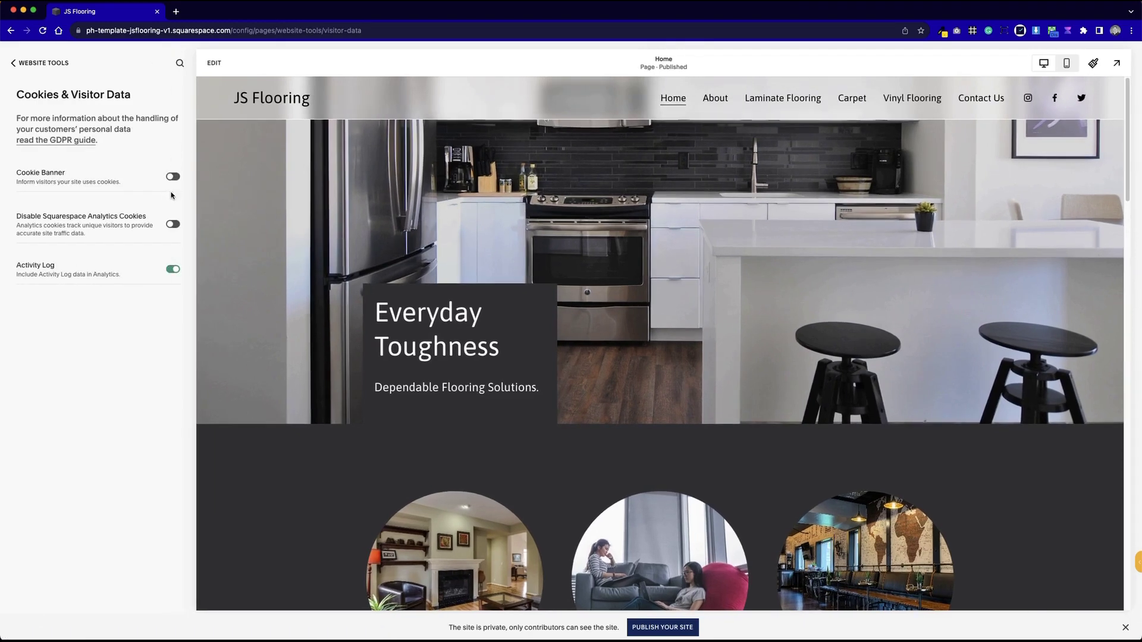
{"action": "left_click", "coordinate": [173, 177]}
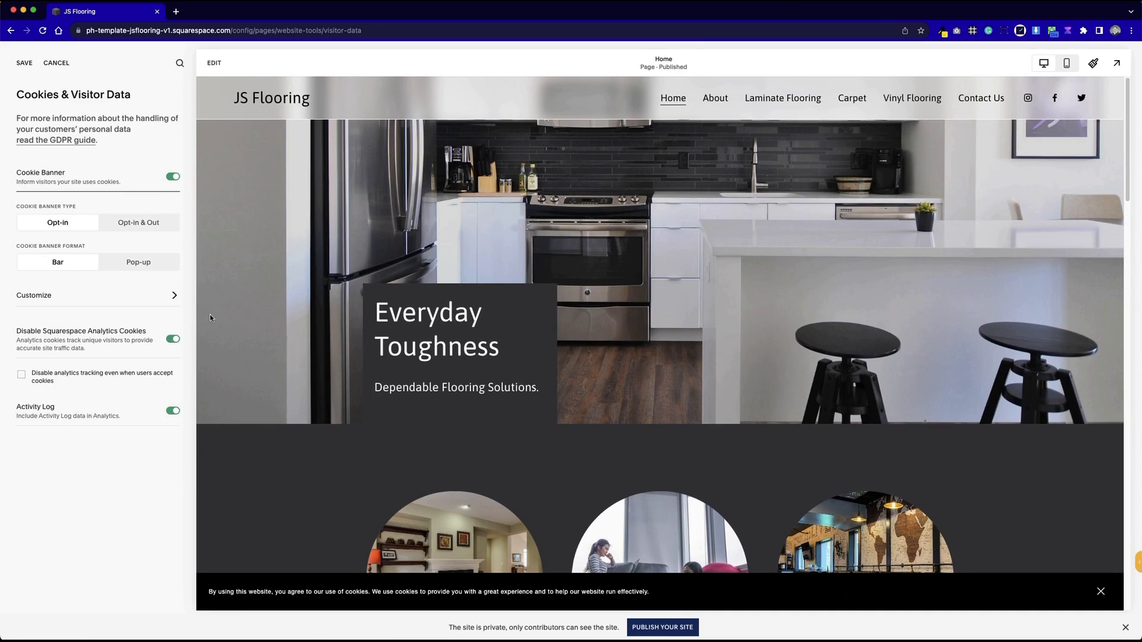
{"action": "left_click", "coordinate": [148, 268]}
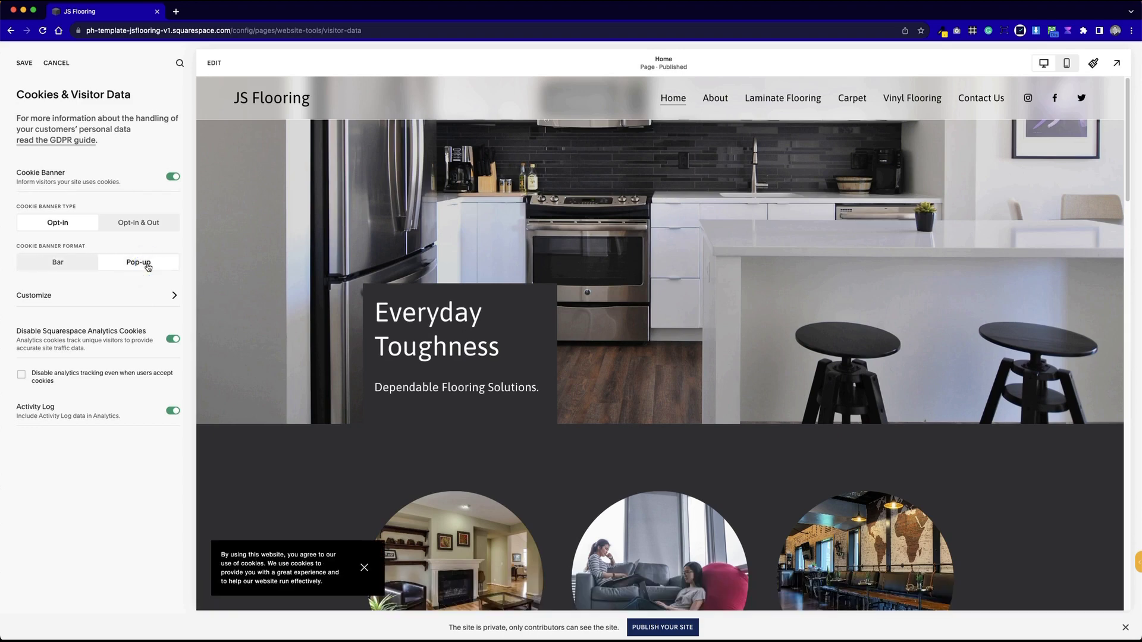
{"action": "left_click", "coordinate": [58, 264]}
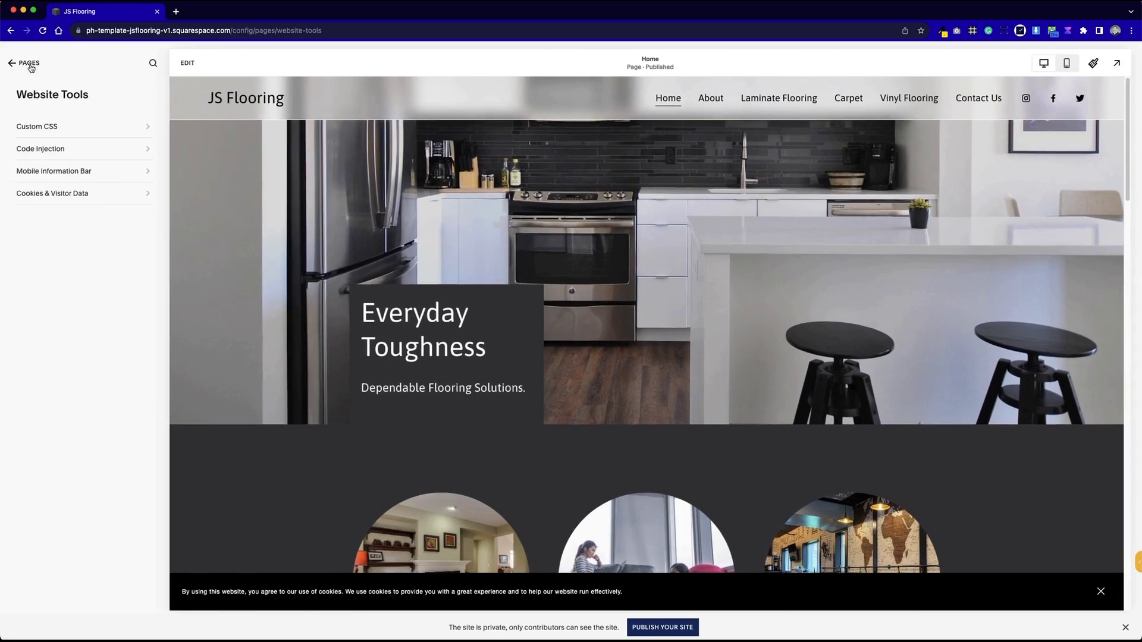
{"action": "left_click", "coordinate": [32, 64]}
{"action": "left_click", "coordinate": [34, 64]}
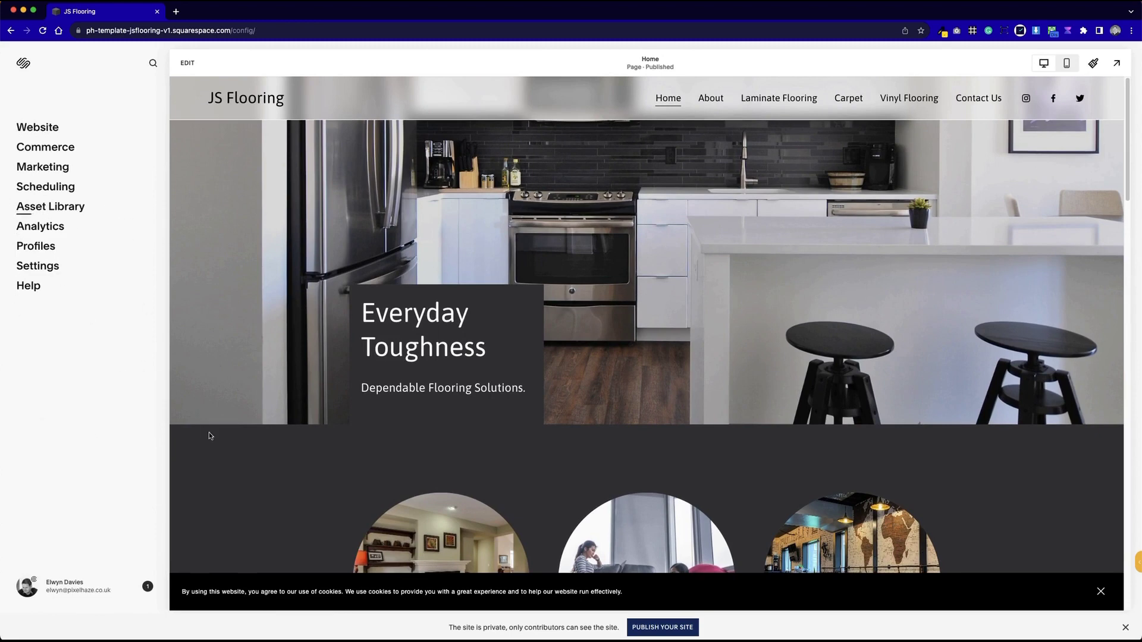
View the Custom CSS editor among the website tools and return to the main dashboard
{"action": "left_click", "coordinate": [59, 126]}
{"action": "scroll", "coordinate": [80, 375], "scroll_direction": "down", "scroll_amount": 3}
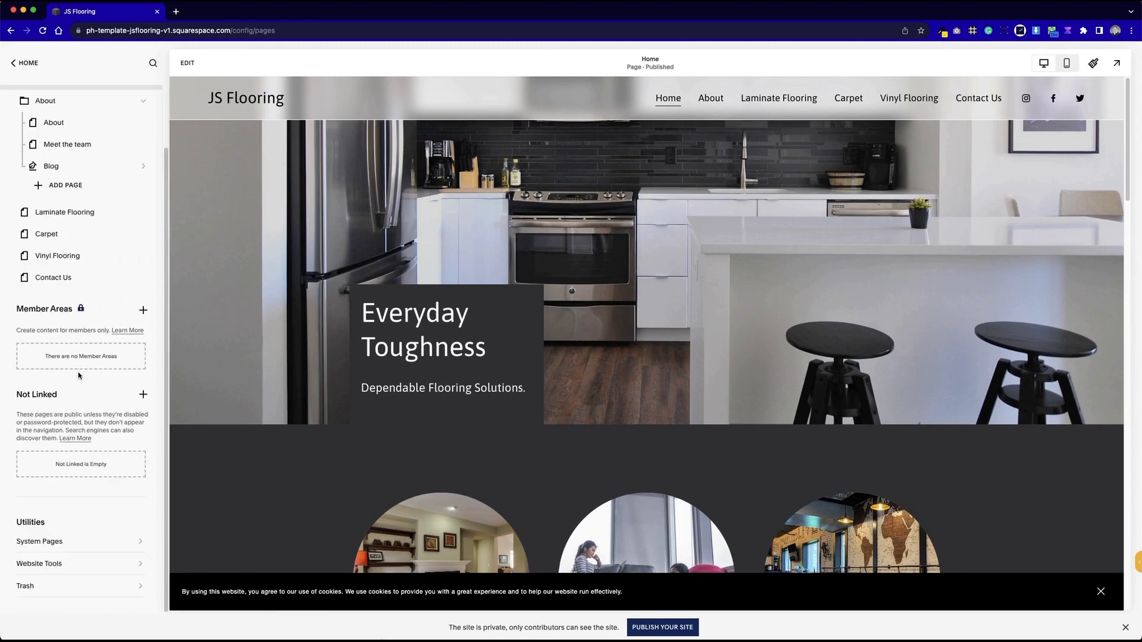
{"action": "left_click", "coordinate": [80, 565]}
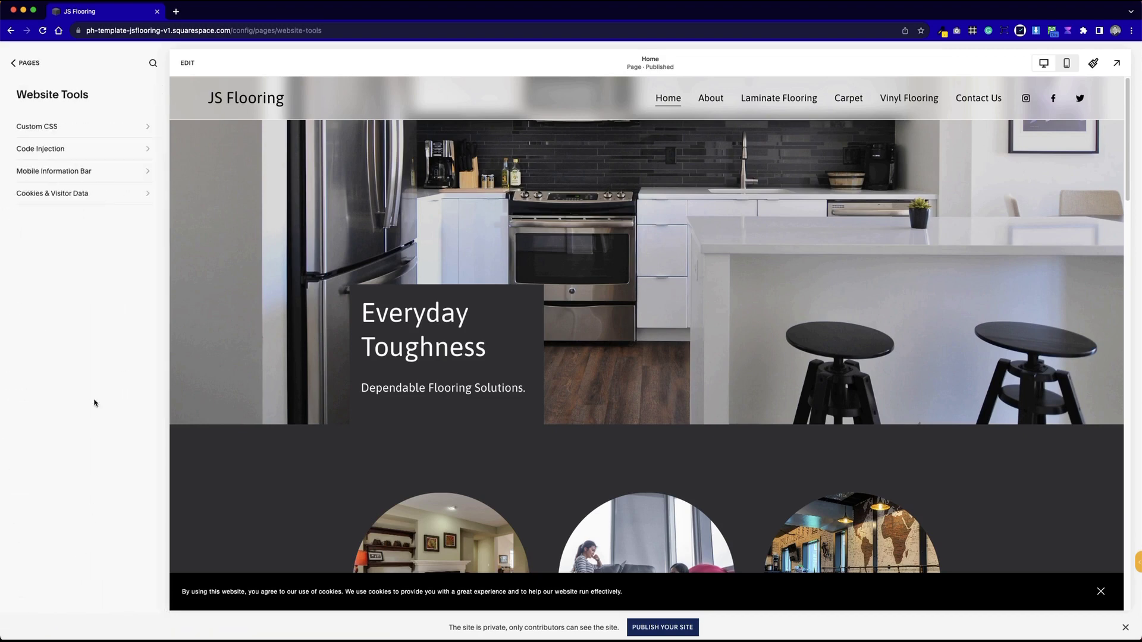
{"action": "left_click", "coordinate": [70, 125]}
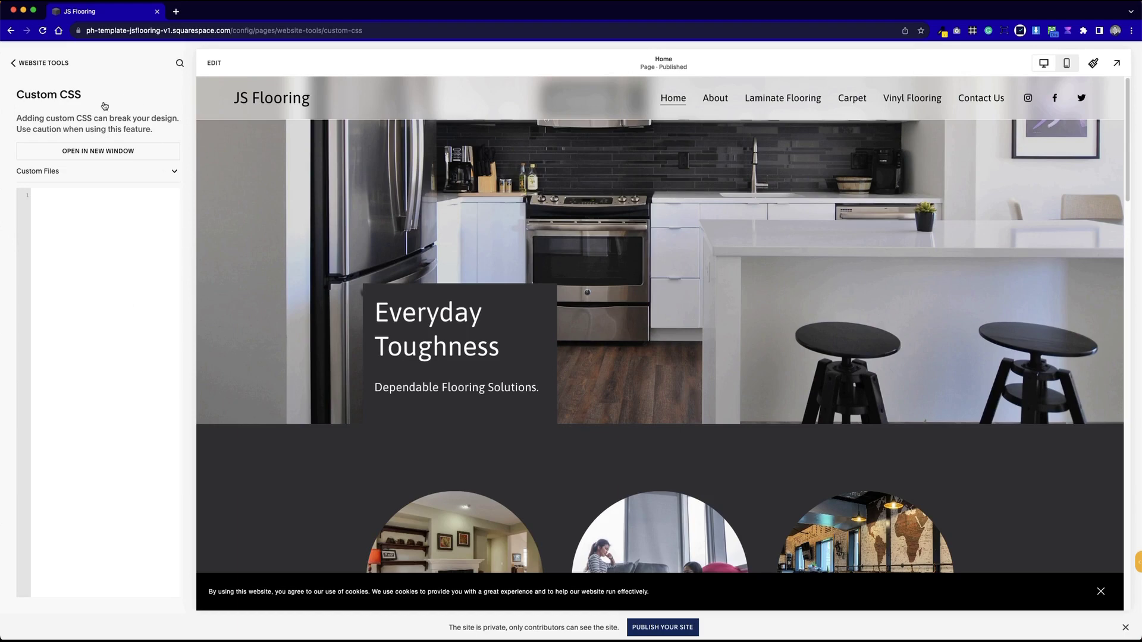
{"action": "left_click", "coordinate": [26, 63]}
{"action": "left_click", "coordinate": [26, 63]}
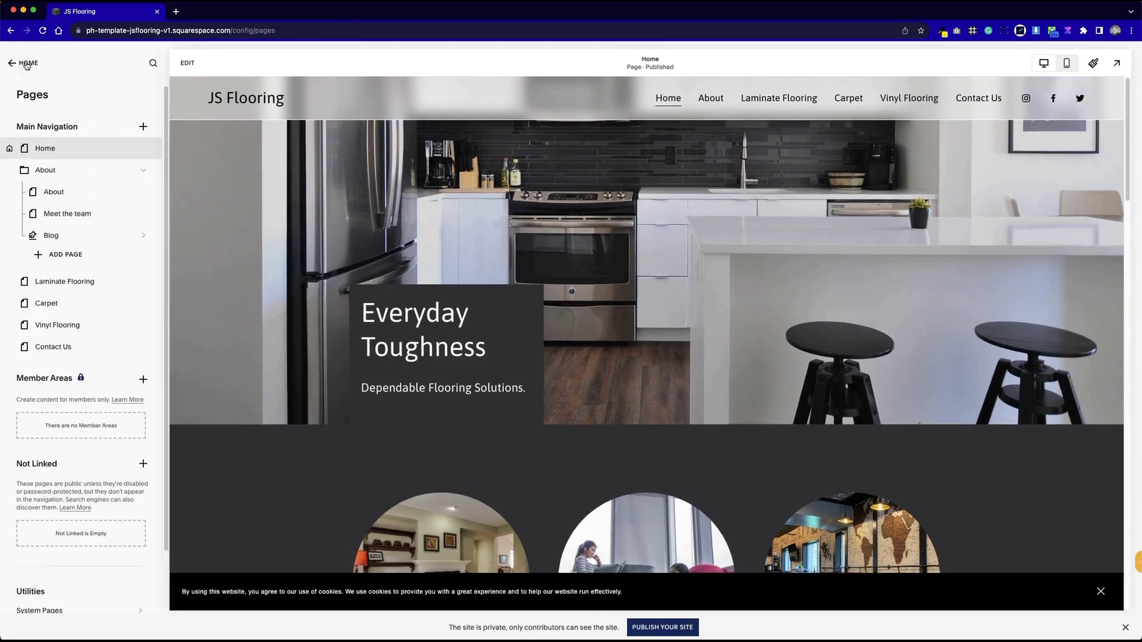
{"action": "left_click", "coordinate": [25, 63]}
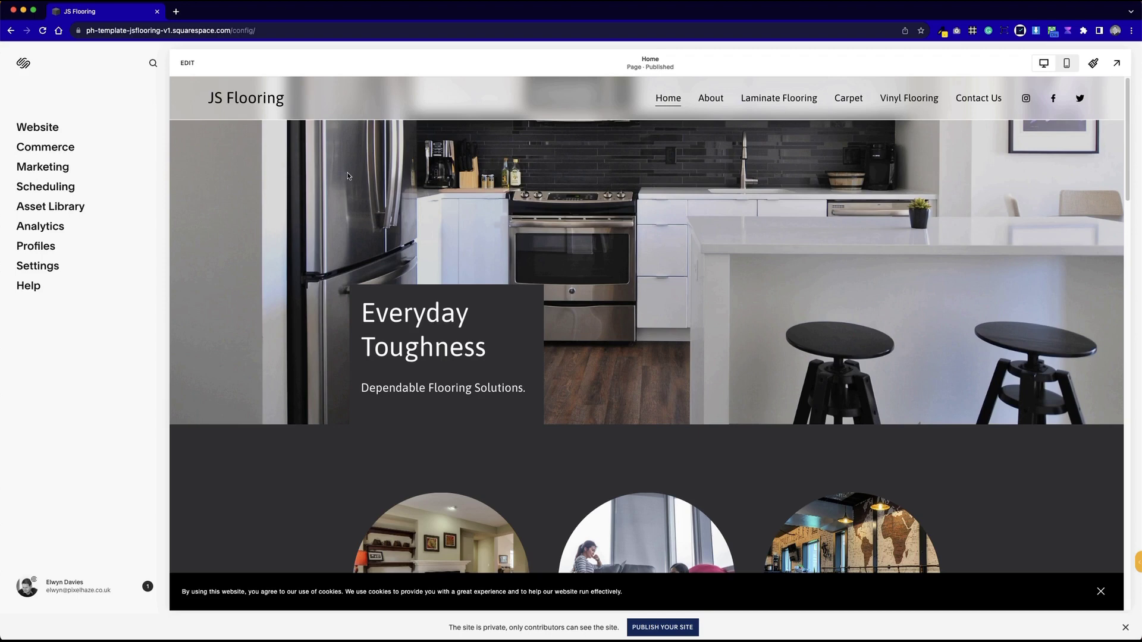
Try moving the "Everyday Toughness" text block onto the kitchen island in the Home page banner, and exit editing without saving
{"action": "left_click", "coordinate": [190, 63]}
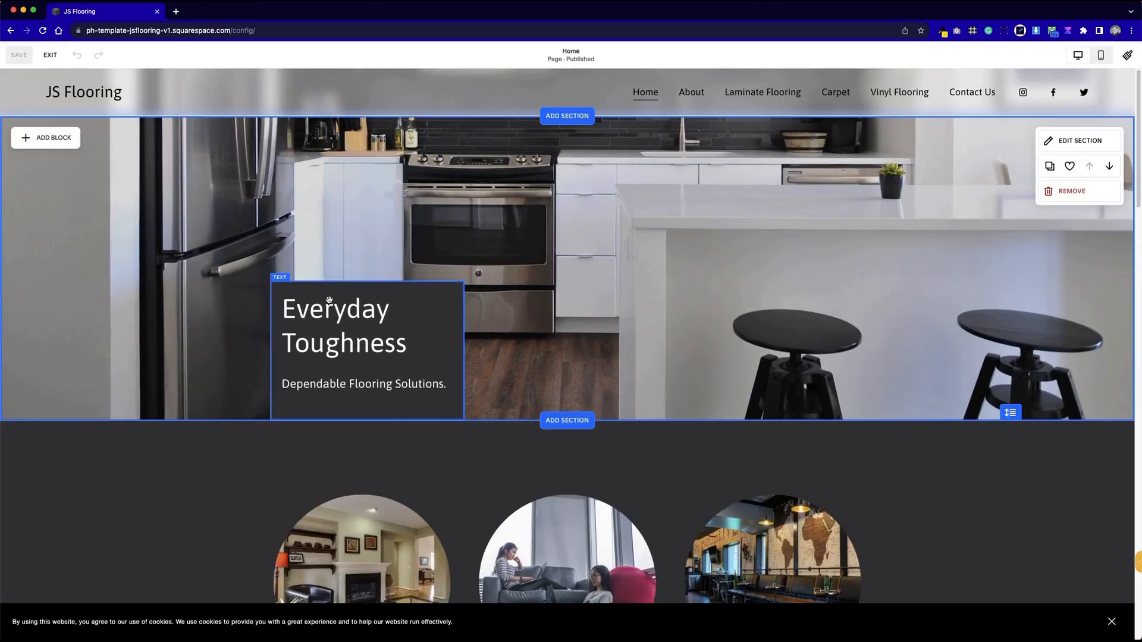
{"action": "left_click", "coordinate": [329, 303]}
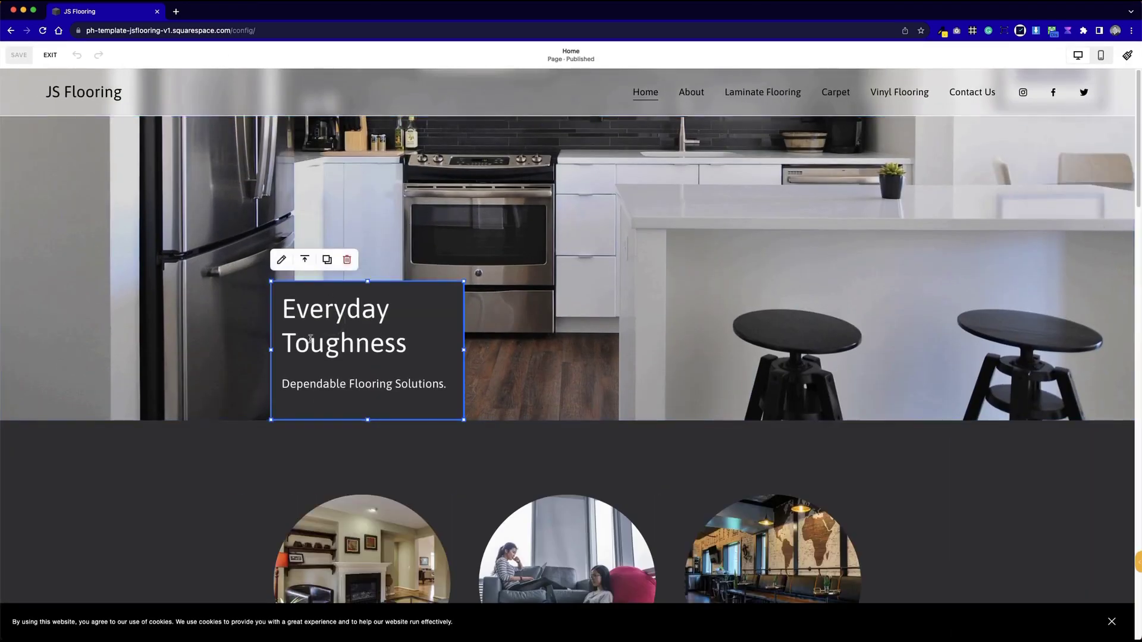
{"action": "left_click", "coordinate": [310, 339]}
{"action": "left_click", "coordinate": [716, 418]}
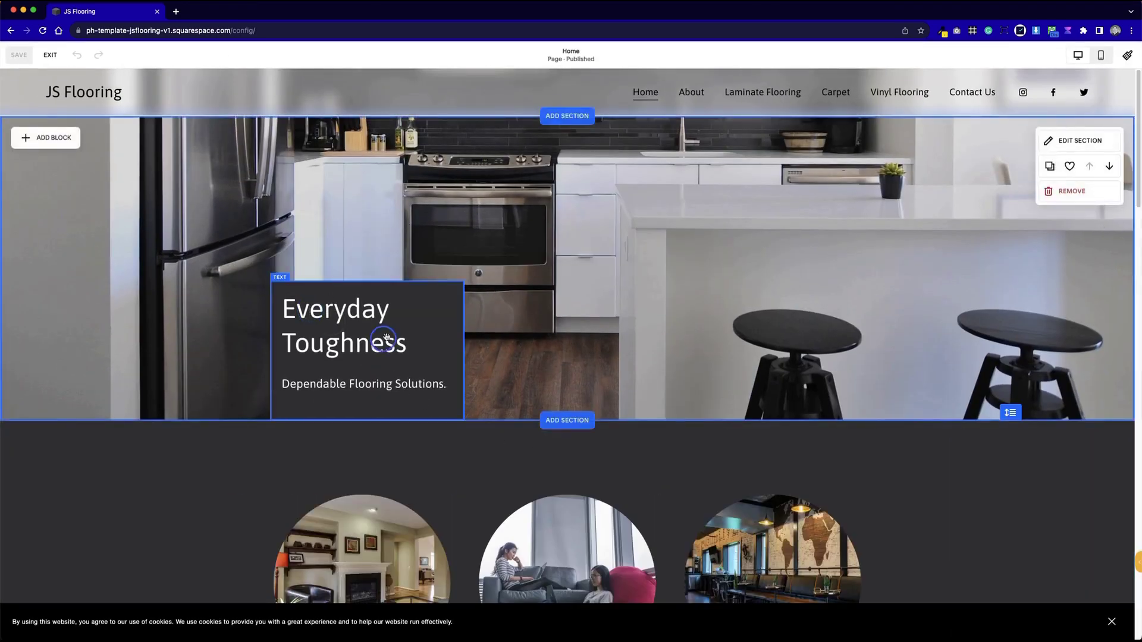
{"action": "left_click_drag", "start_coordinate": [383, 340], "coordinate": [705, 326]}
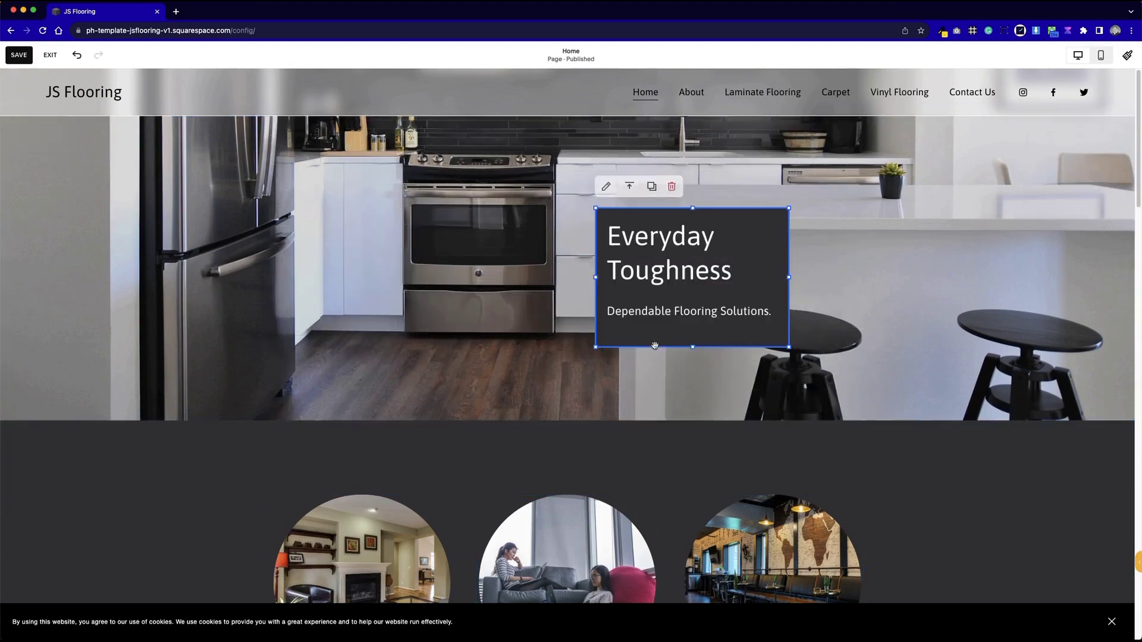
{"action": "left_click", "coordinate": [50, 56]}
{"action": "left_click", "coordinate": [185, 128]}
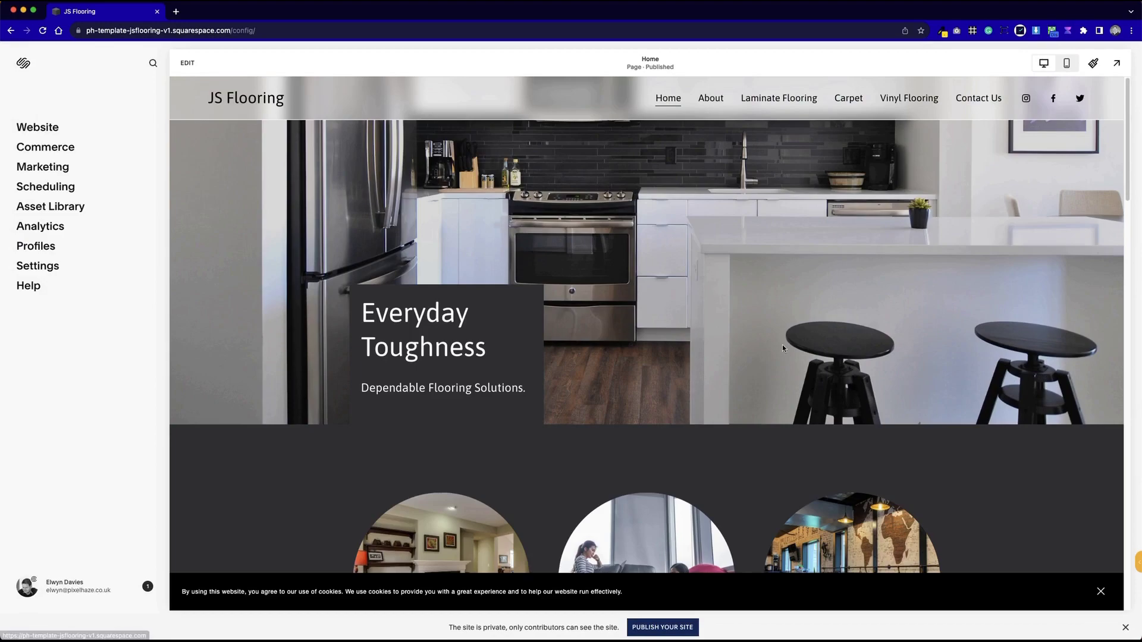
{"action": "scroll", "coordinate": [792, 357], "scroll_direction": "down", "scroll_amount": 5}
{"action": "scroll", "coordinate": [797, 364], "scroll_direction": "down", "scroll_amount": 10}
{"action": "scroll", "coordinate": [798, 363], "scroll_direction": "up", "scroll_amount": 20}
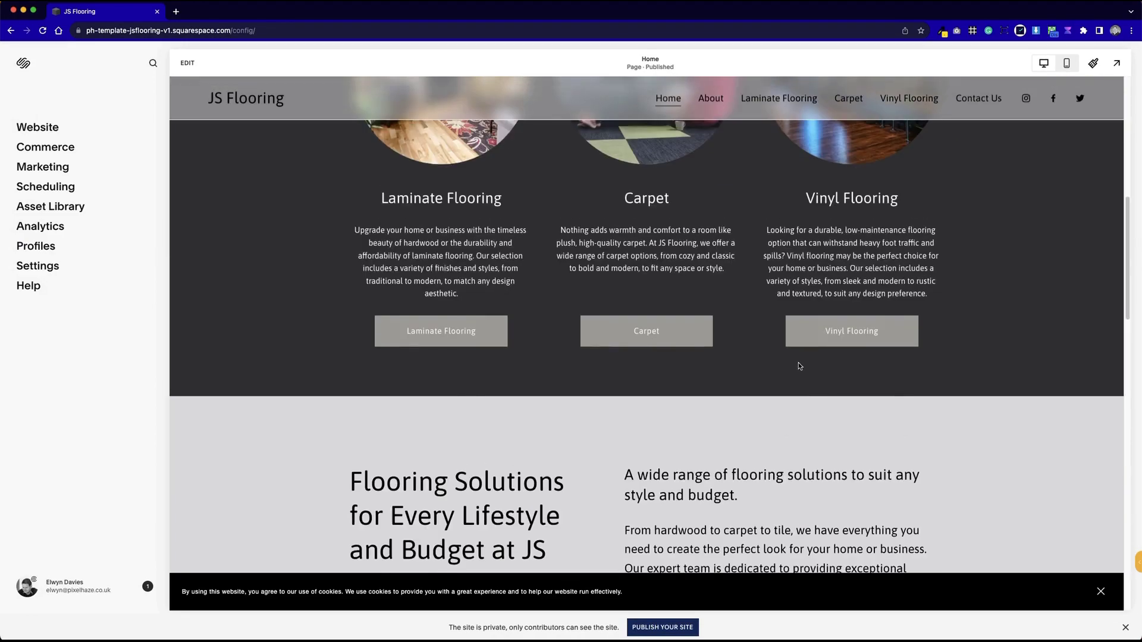
{"action": "scroll", "coordinate": [797, 363], "scroll_direction": "down", "scroll_amount": 5}
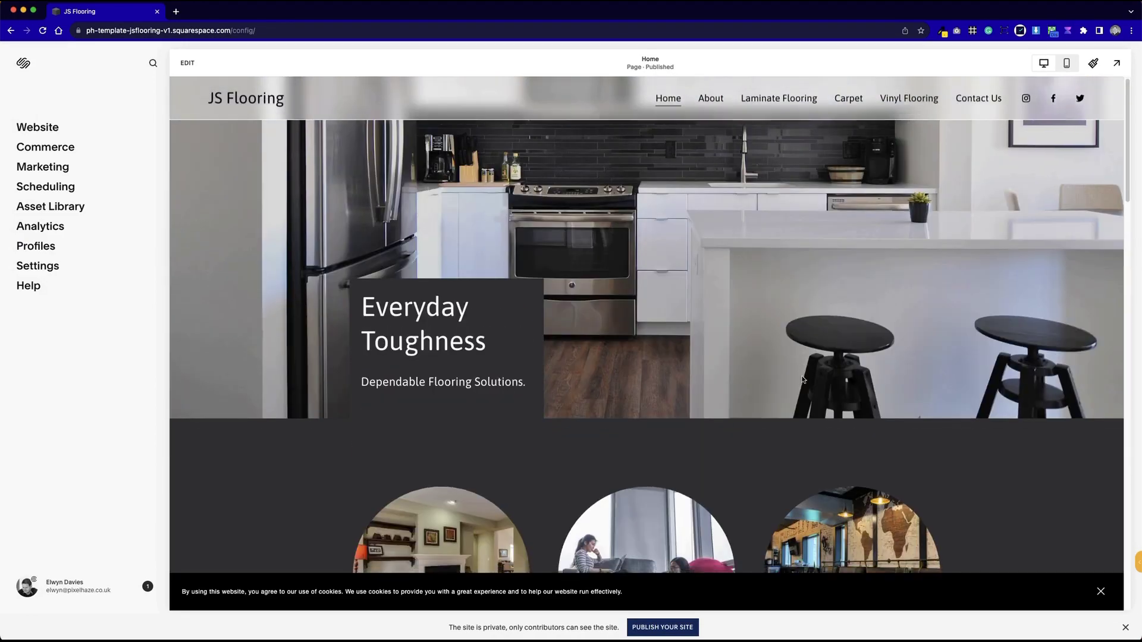